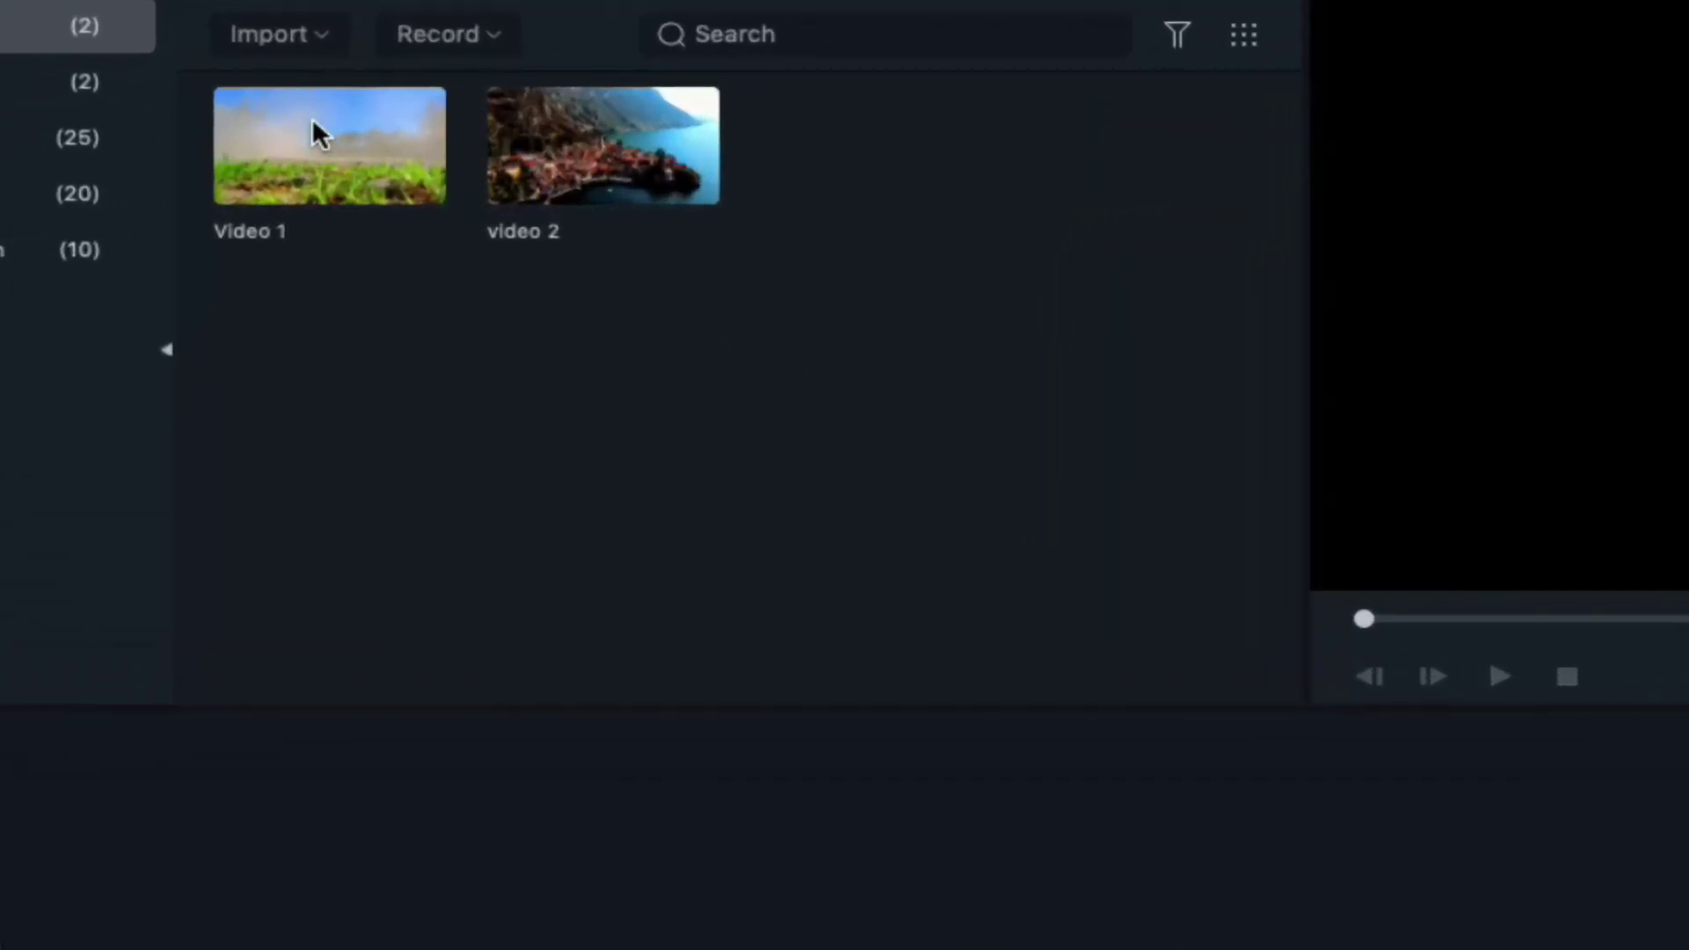
- Place Video 1 at the start of track 1, play it, and park the playhead near 00:00:02:00
drag(317, 128, 111, 949)
key(space)
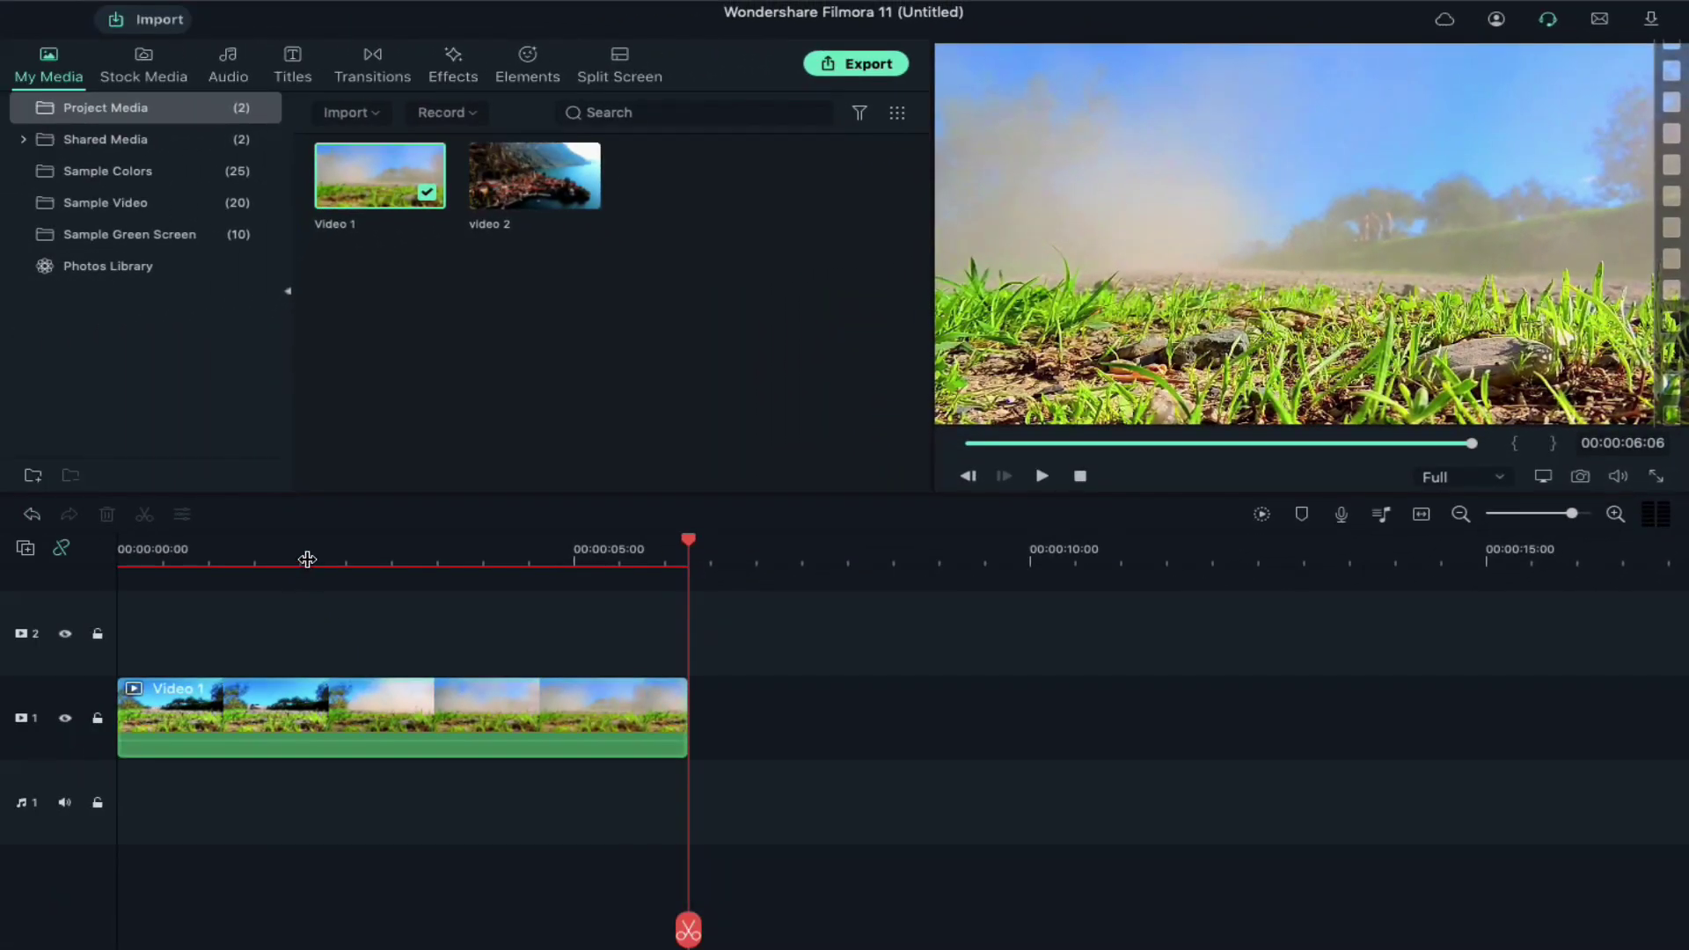
click(308, 557)
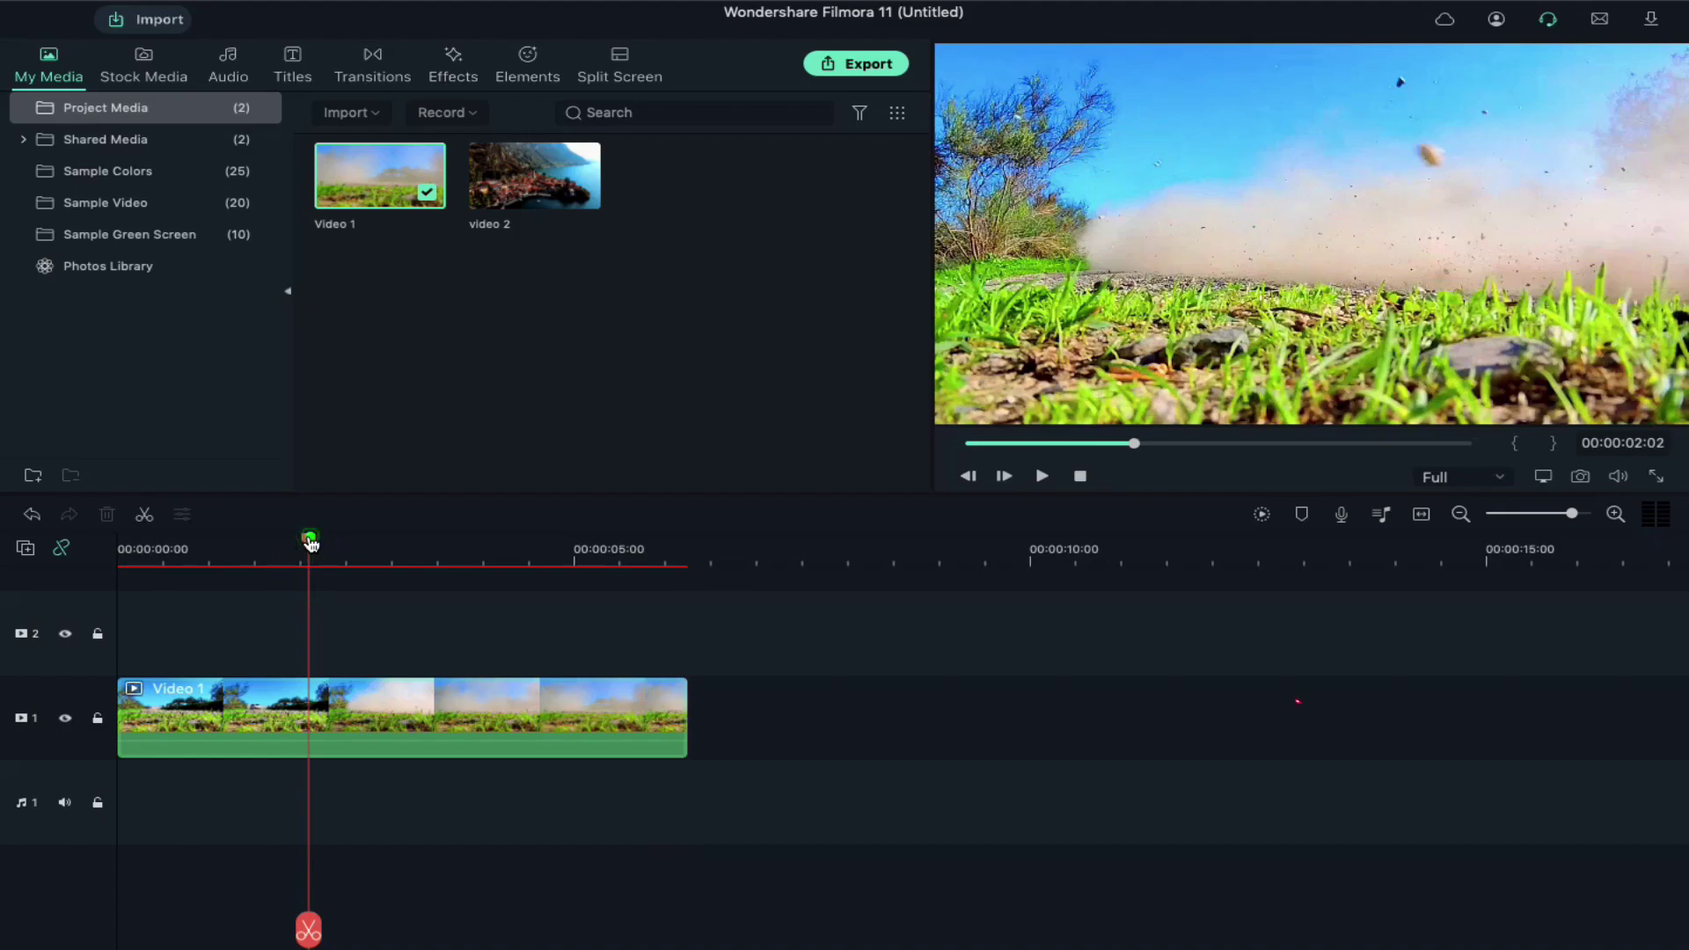
drag(310, 544, 303, 544)
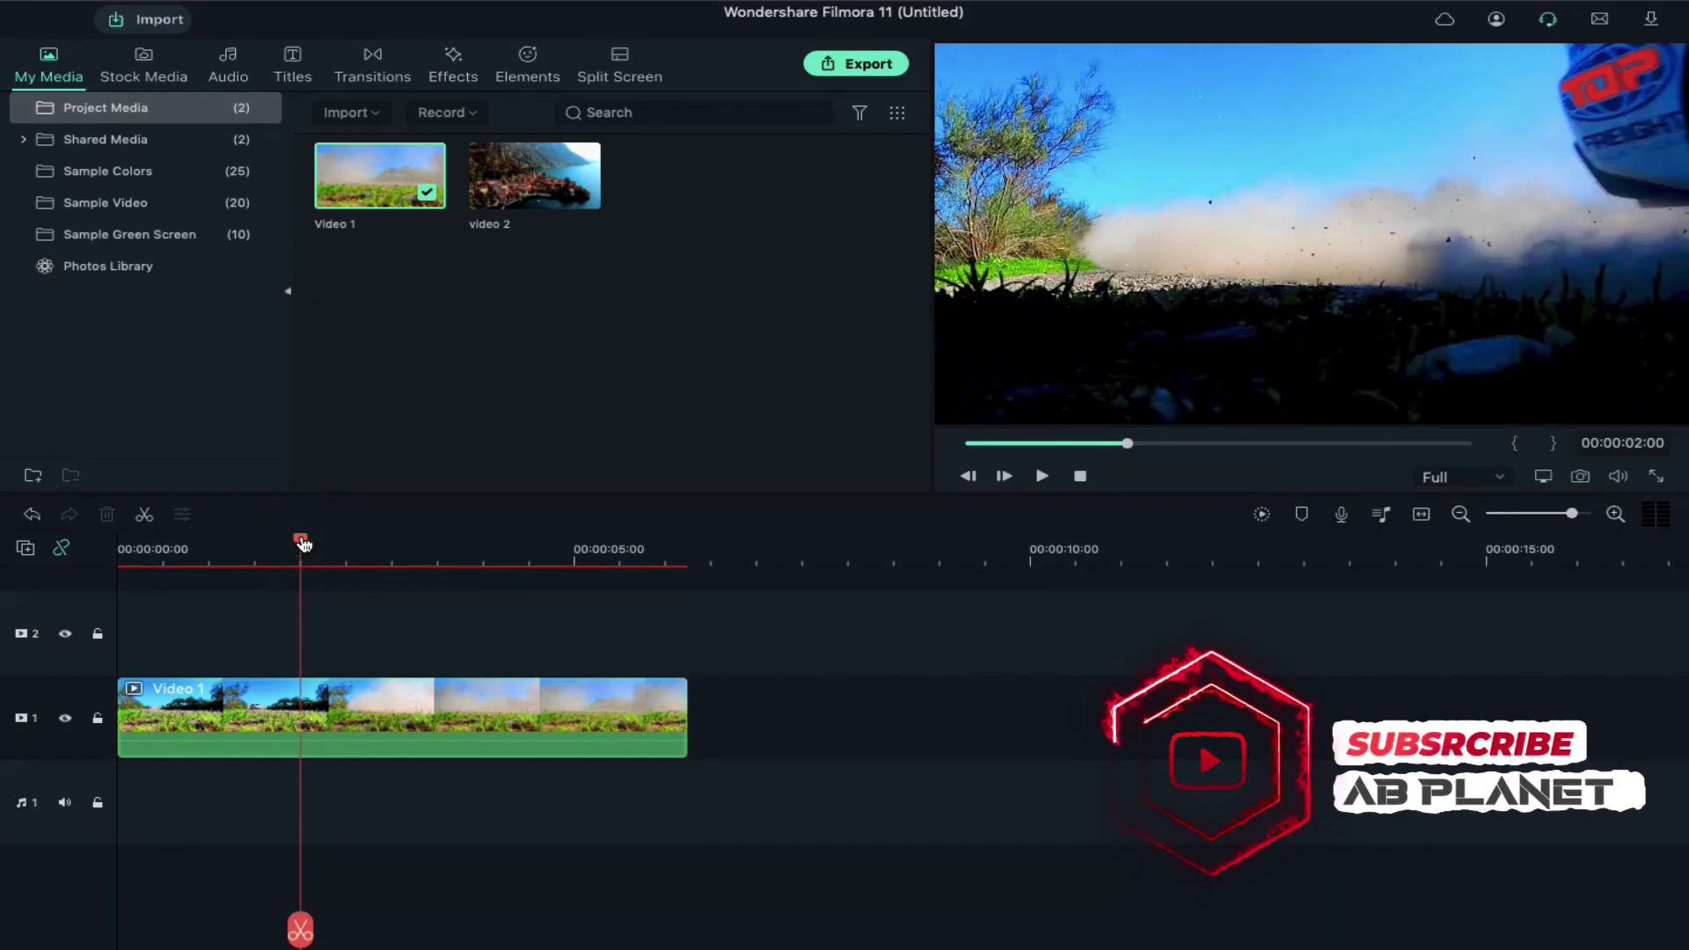
drag(304, 543, 303, 547)
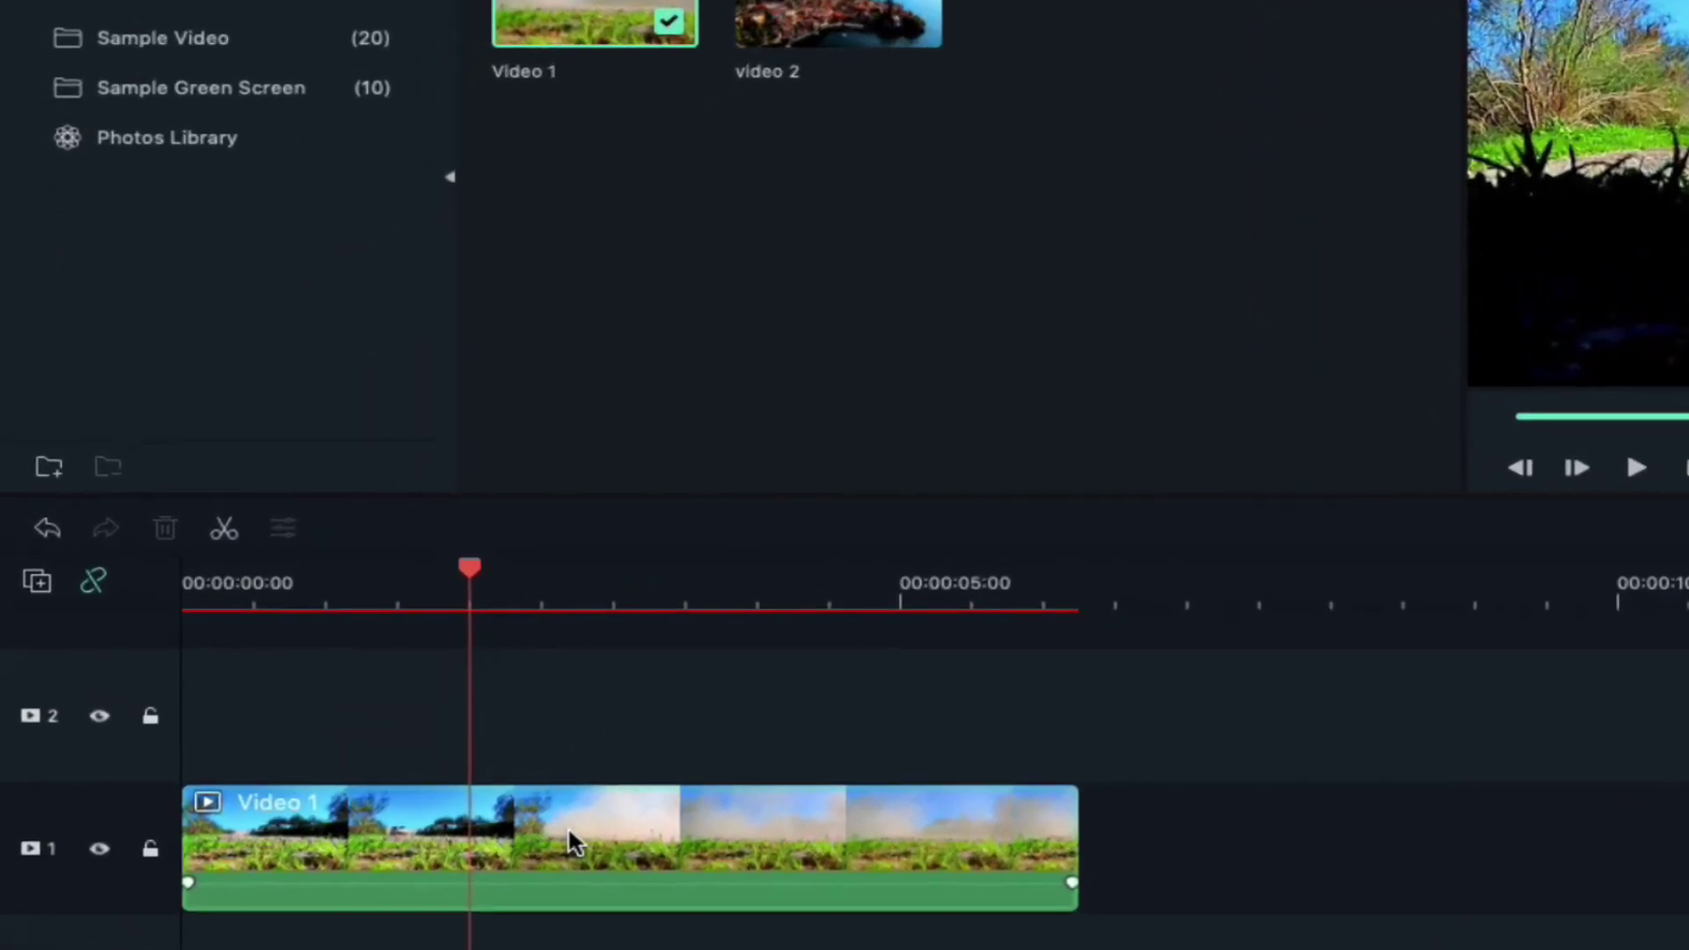
- Switch Video 1's speed to Speed Ramping with the Customize preset
double_click(567, 825)
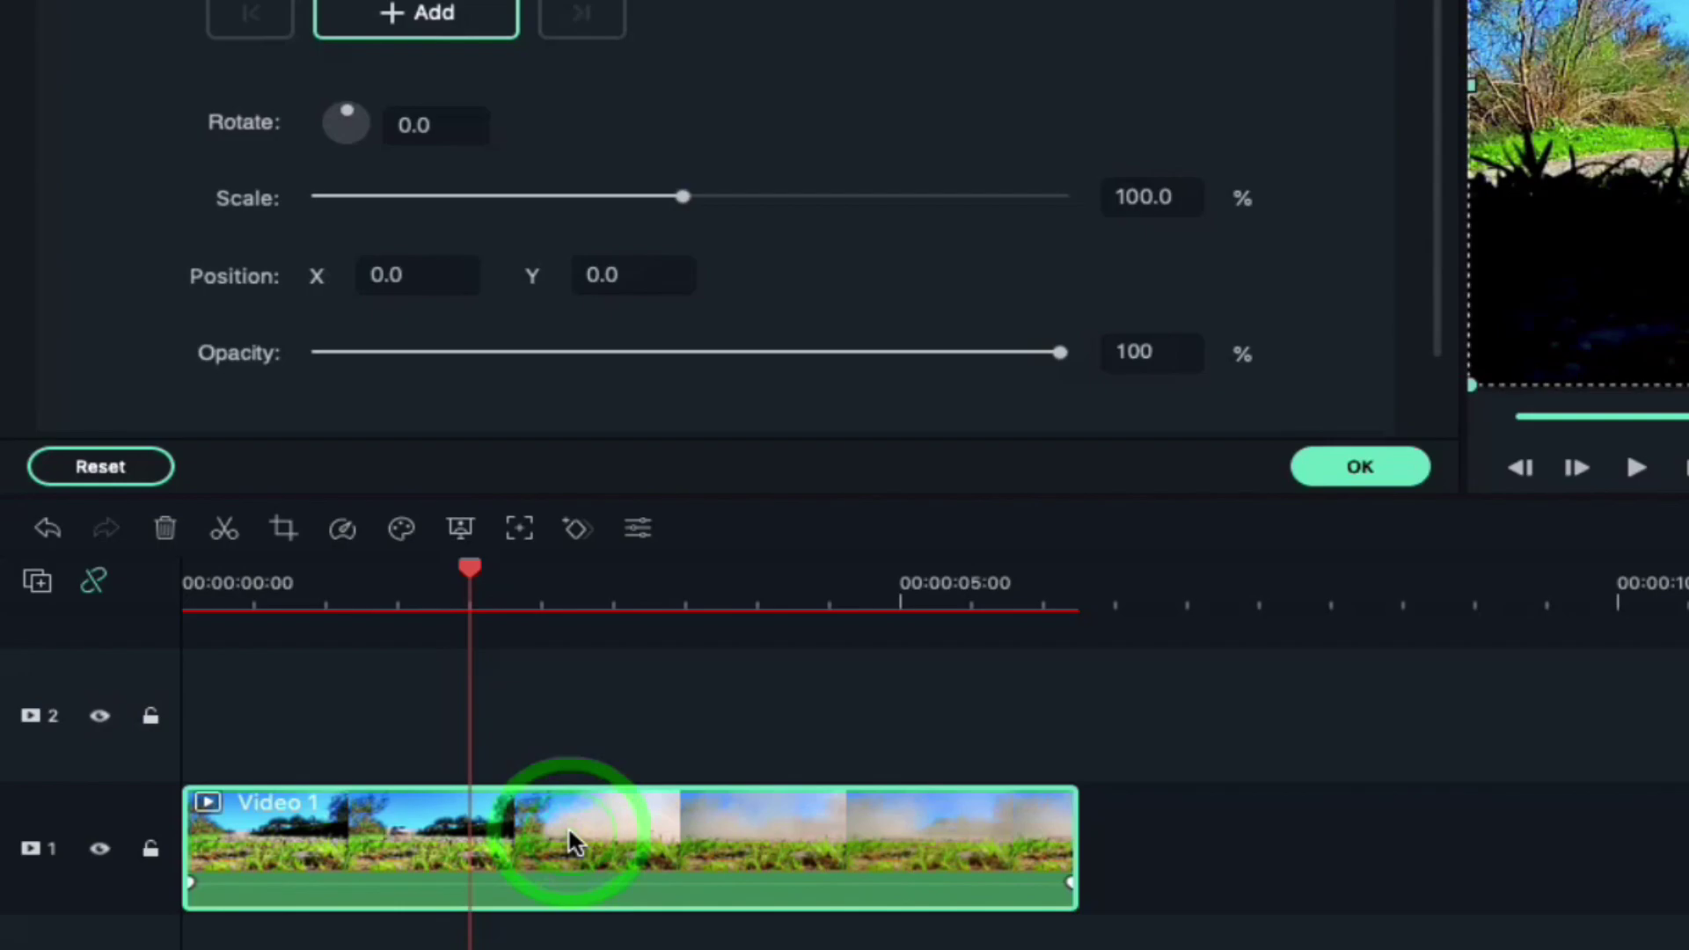
click(271, 45)
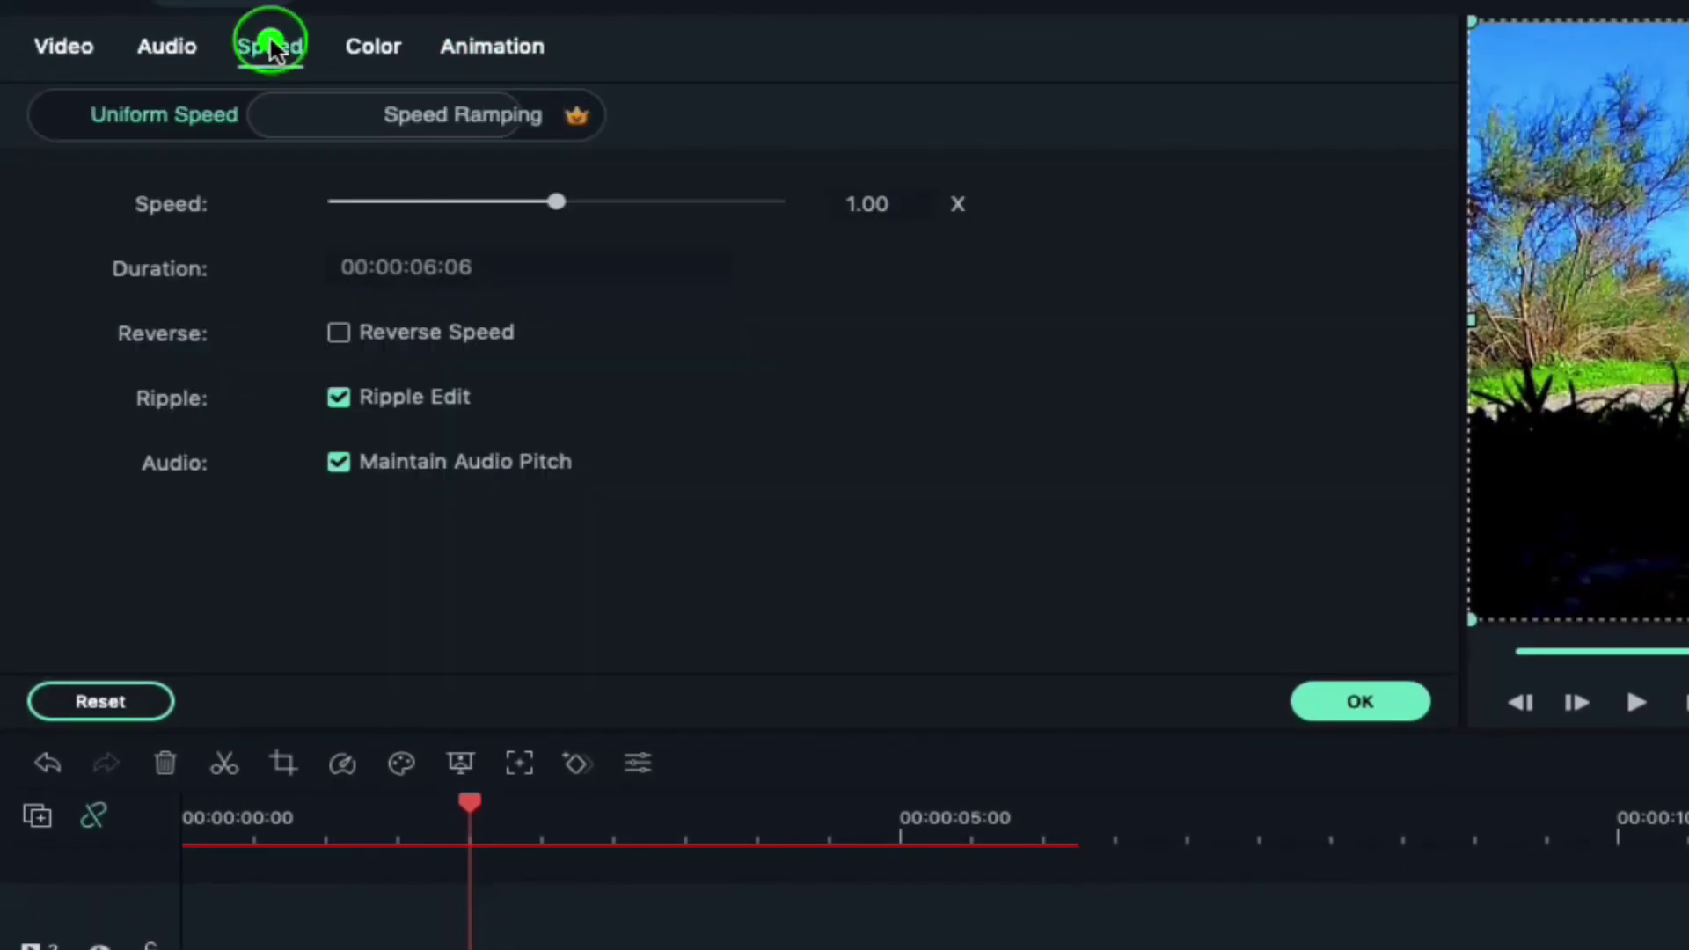
click(417, 130)
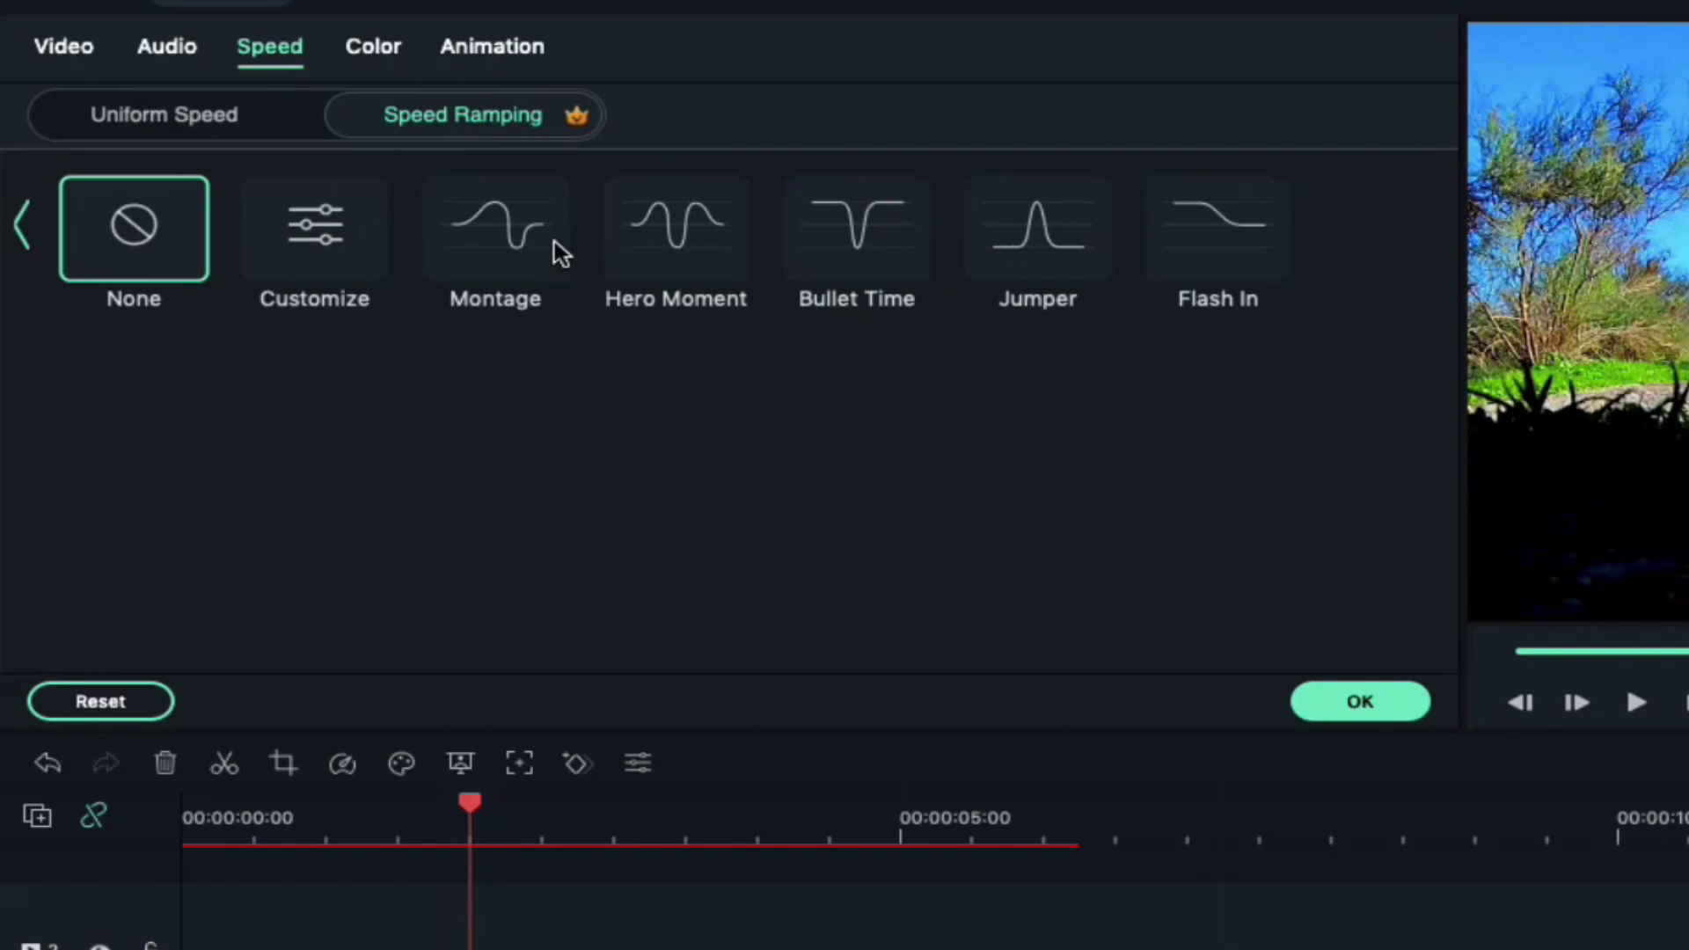
click(304, 255)
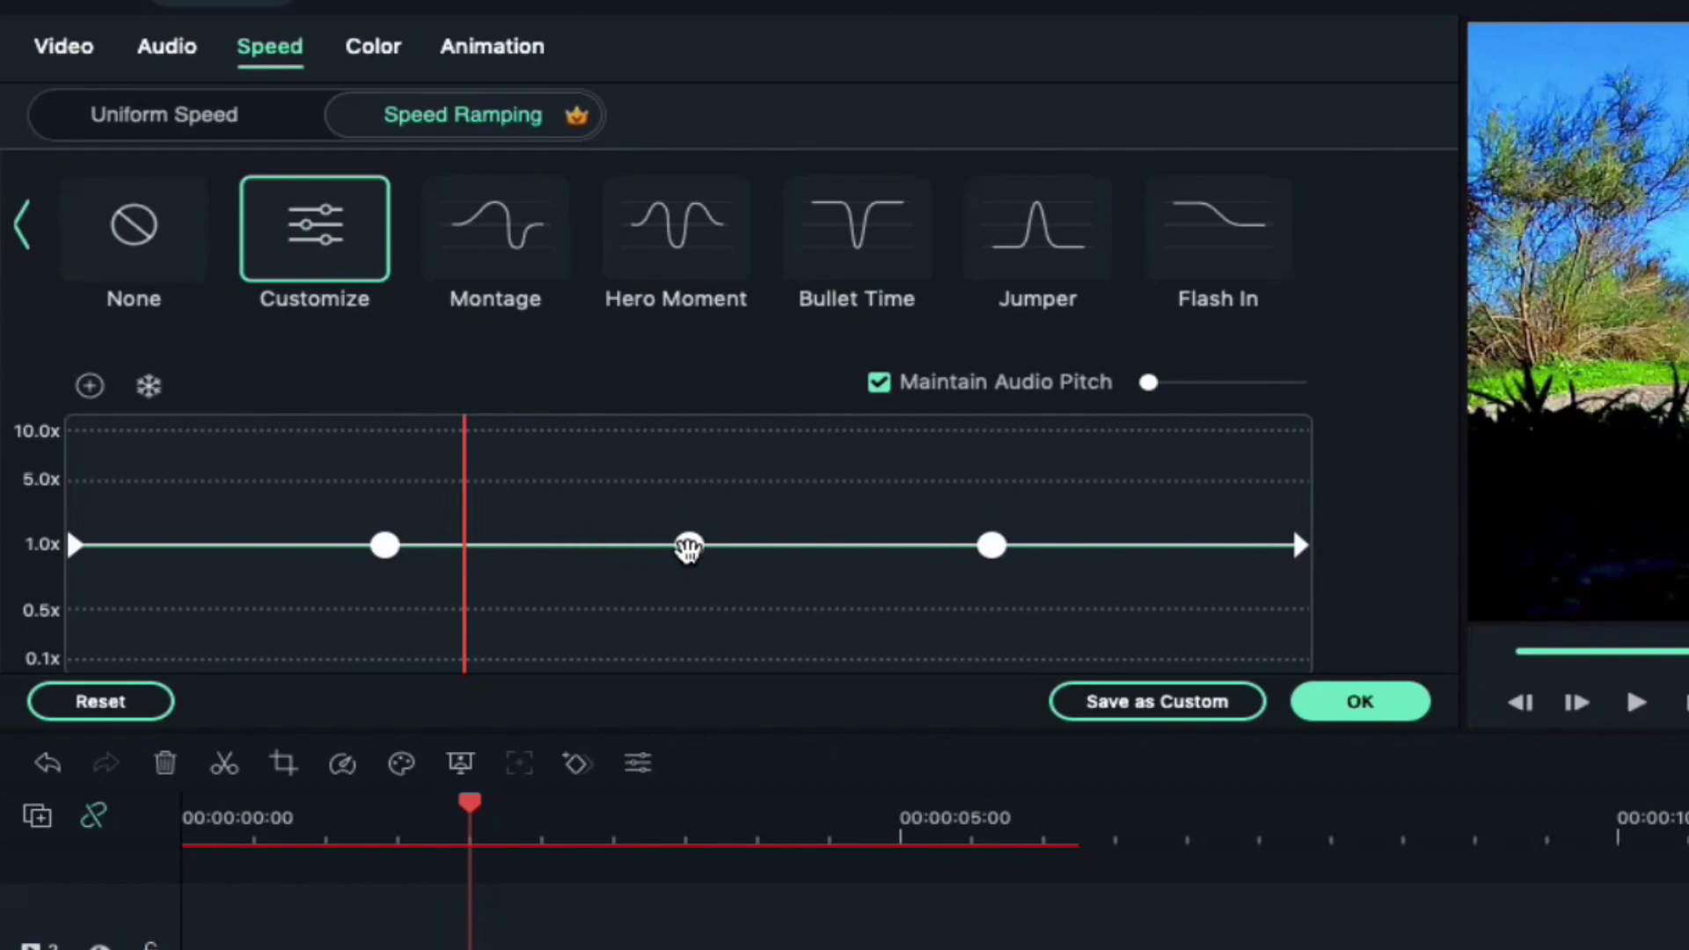
- Raise the middle keyframe to a peak near 10x, drop the left one to 0.7x, and add a 1.0x keyframe near the start
drag(689, 548, 491, 440)
click(382, 547)
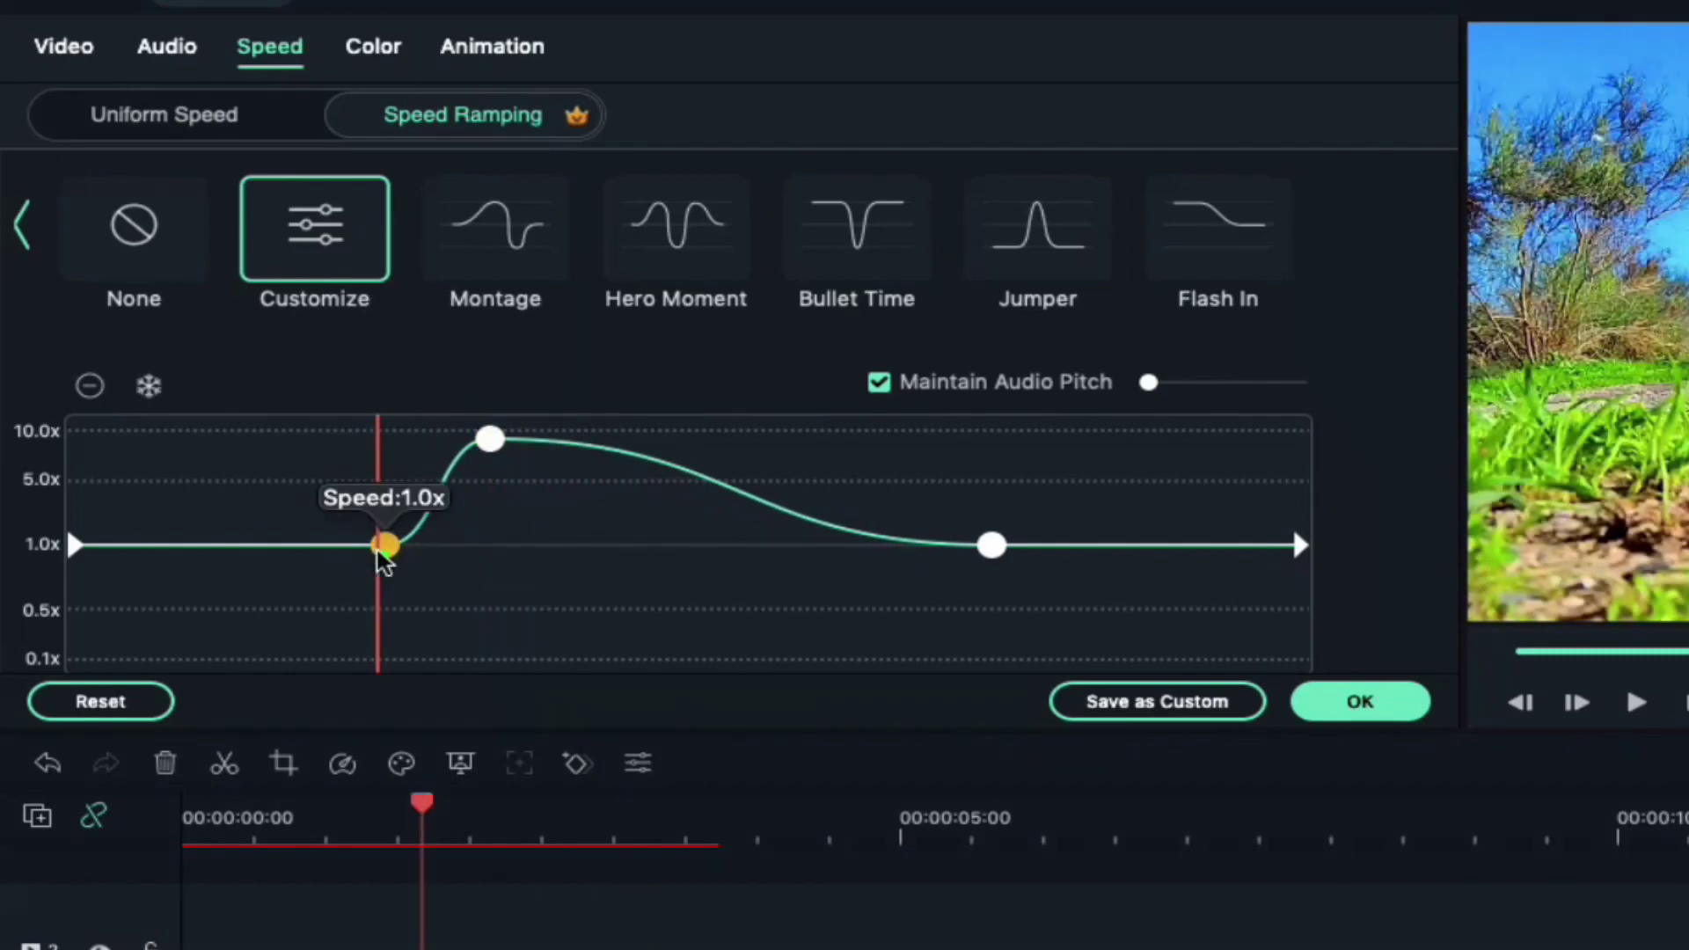
drag(380, 554, 328, 595)
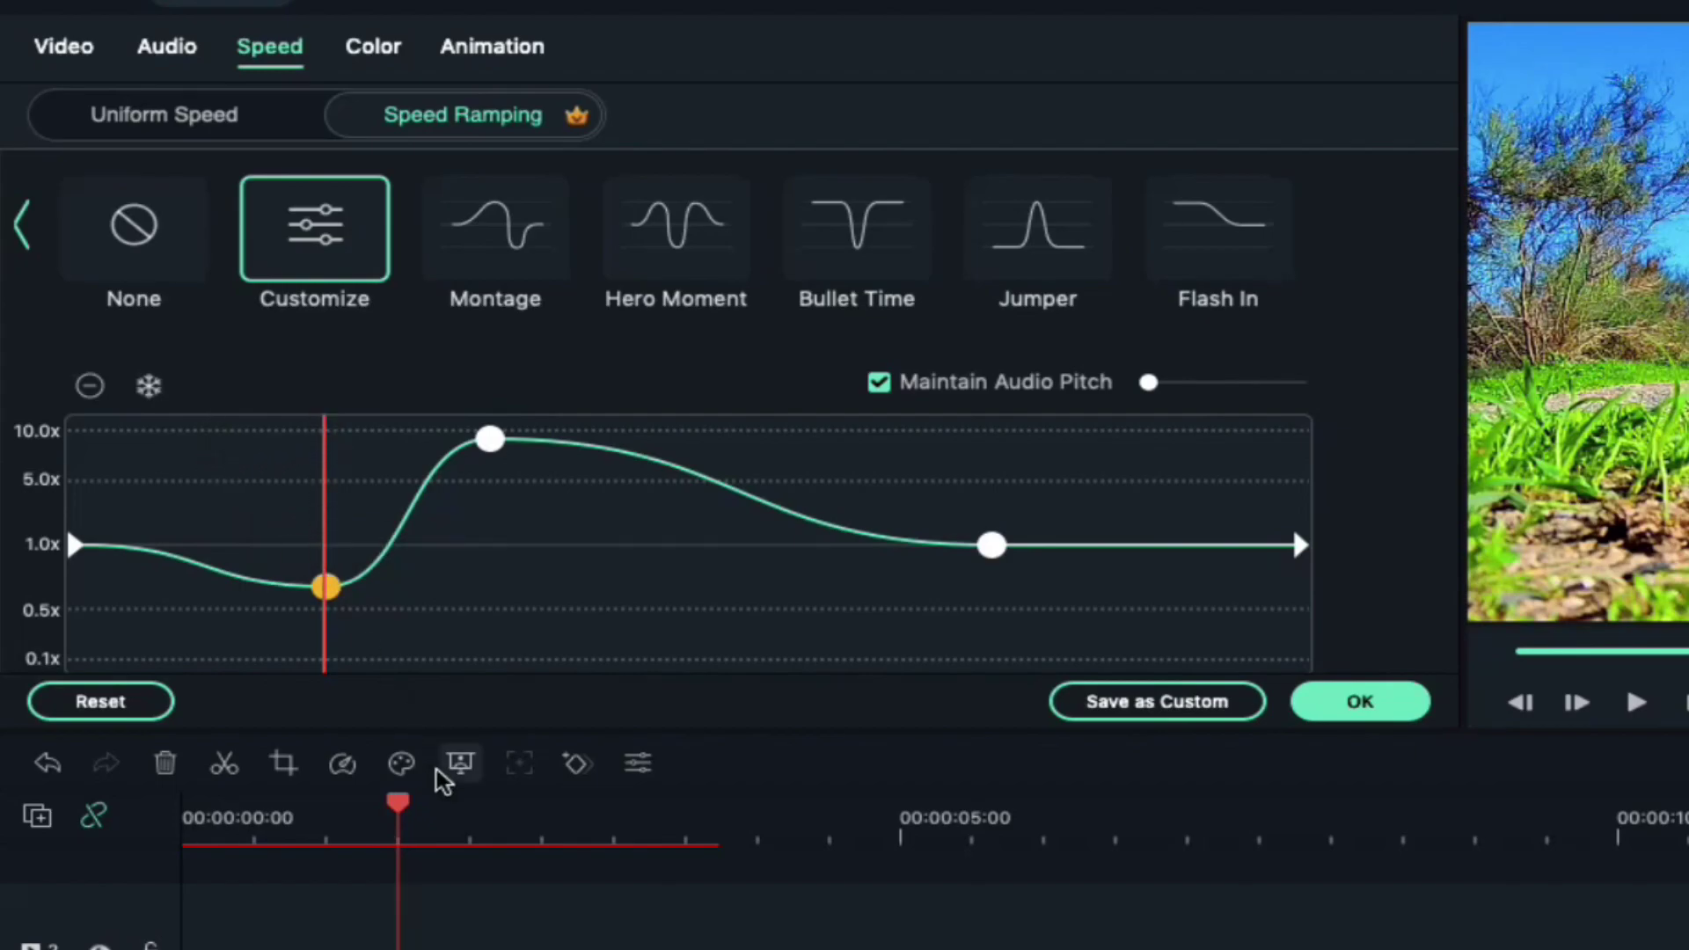
drag(380, 798, 288, 783)
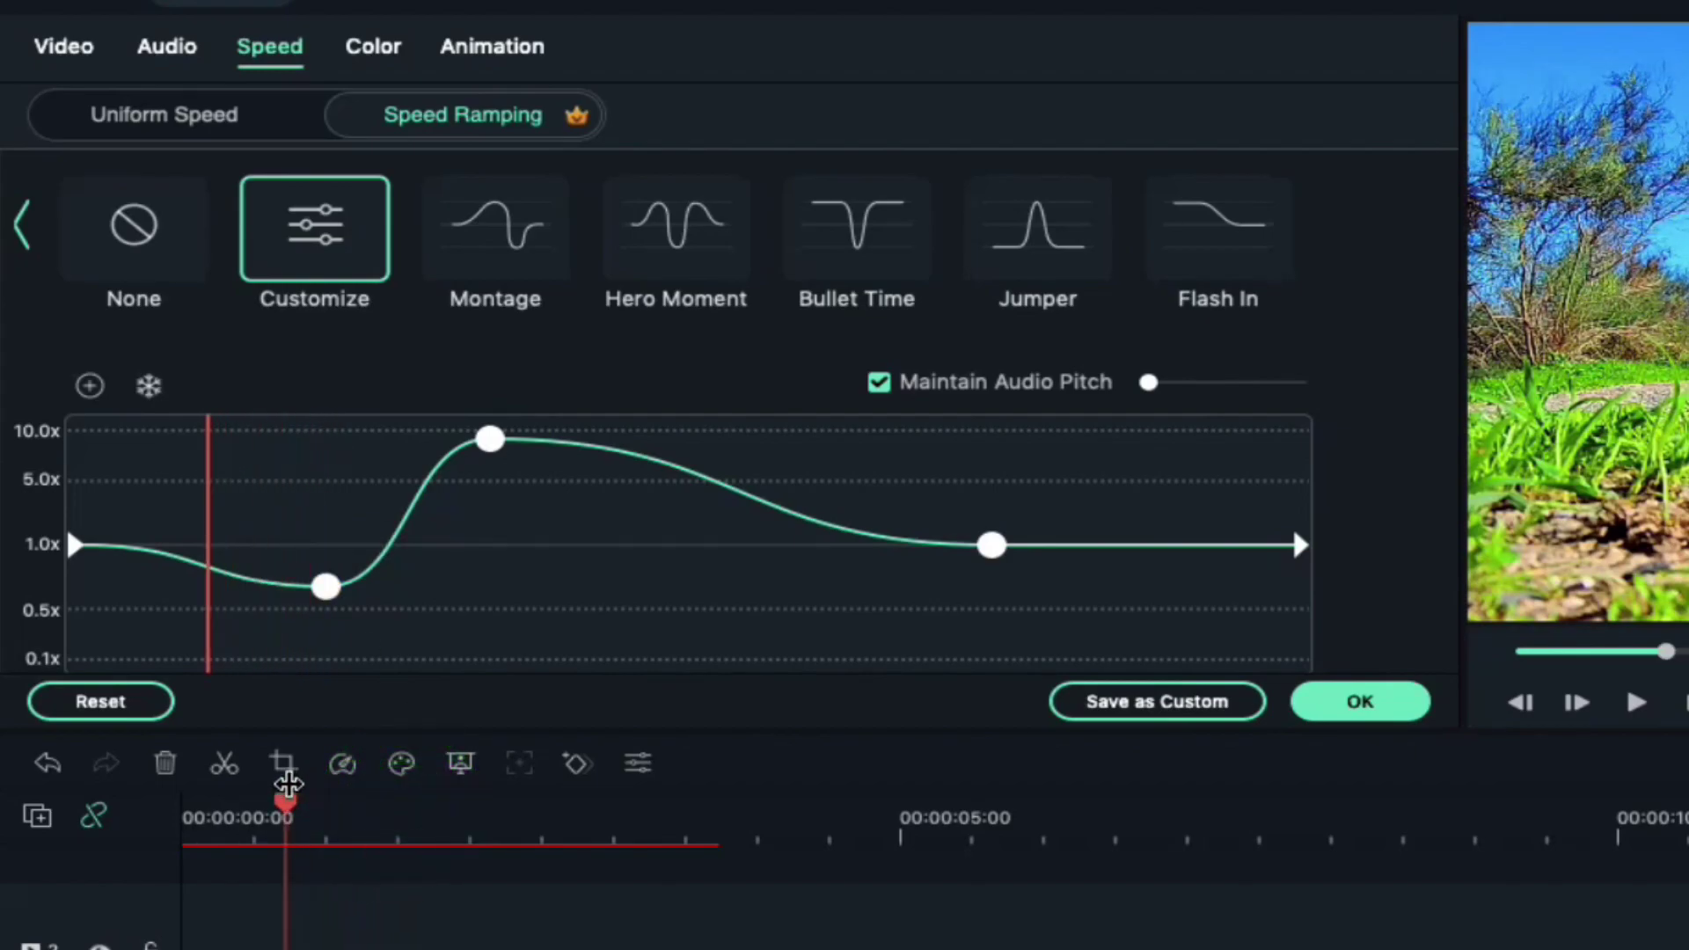
click(90, 387)
drag(208, 565, 209, 550)
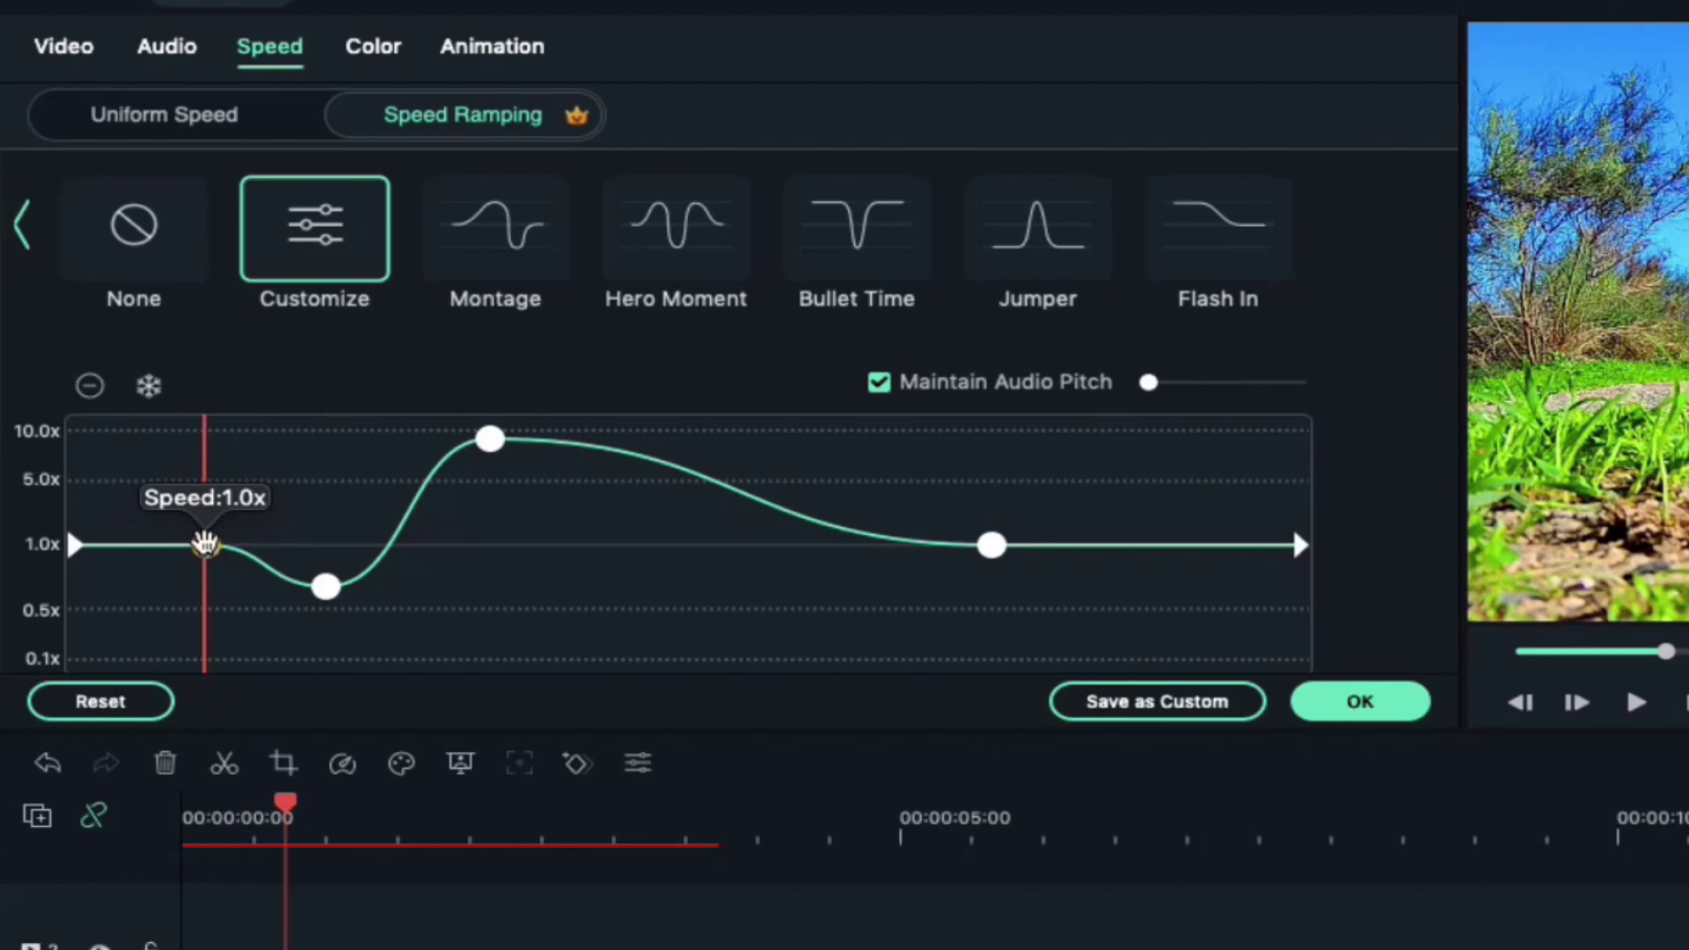
- Lower the keyframe after the peak to 0.7x and add a 1.0x keyframe around three seconds
click(281, 812)
scroll(282, 811, up, 3)
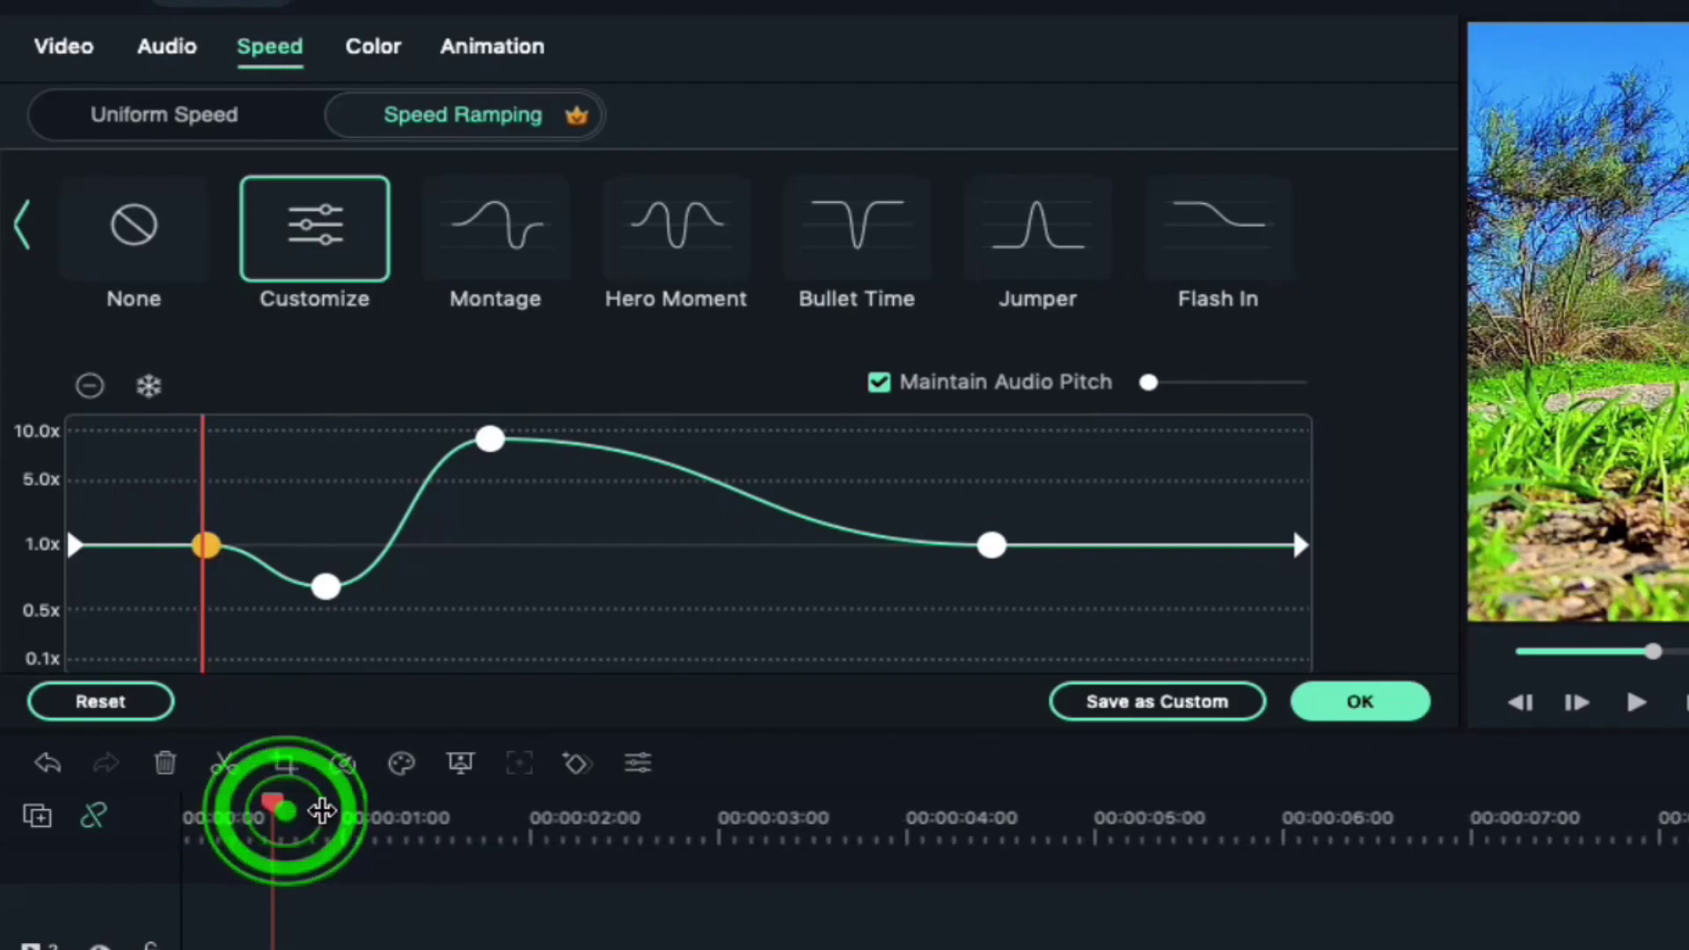
drag(319, 814, 560, 840)
drag(990, 546, 901, 588)
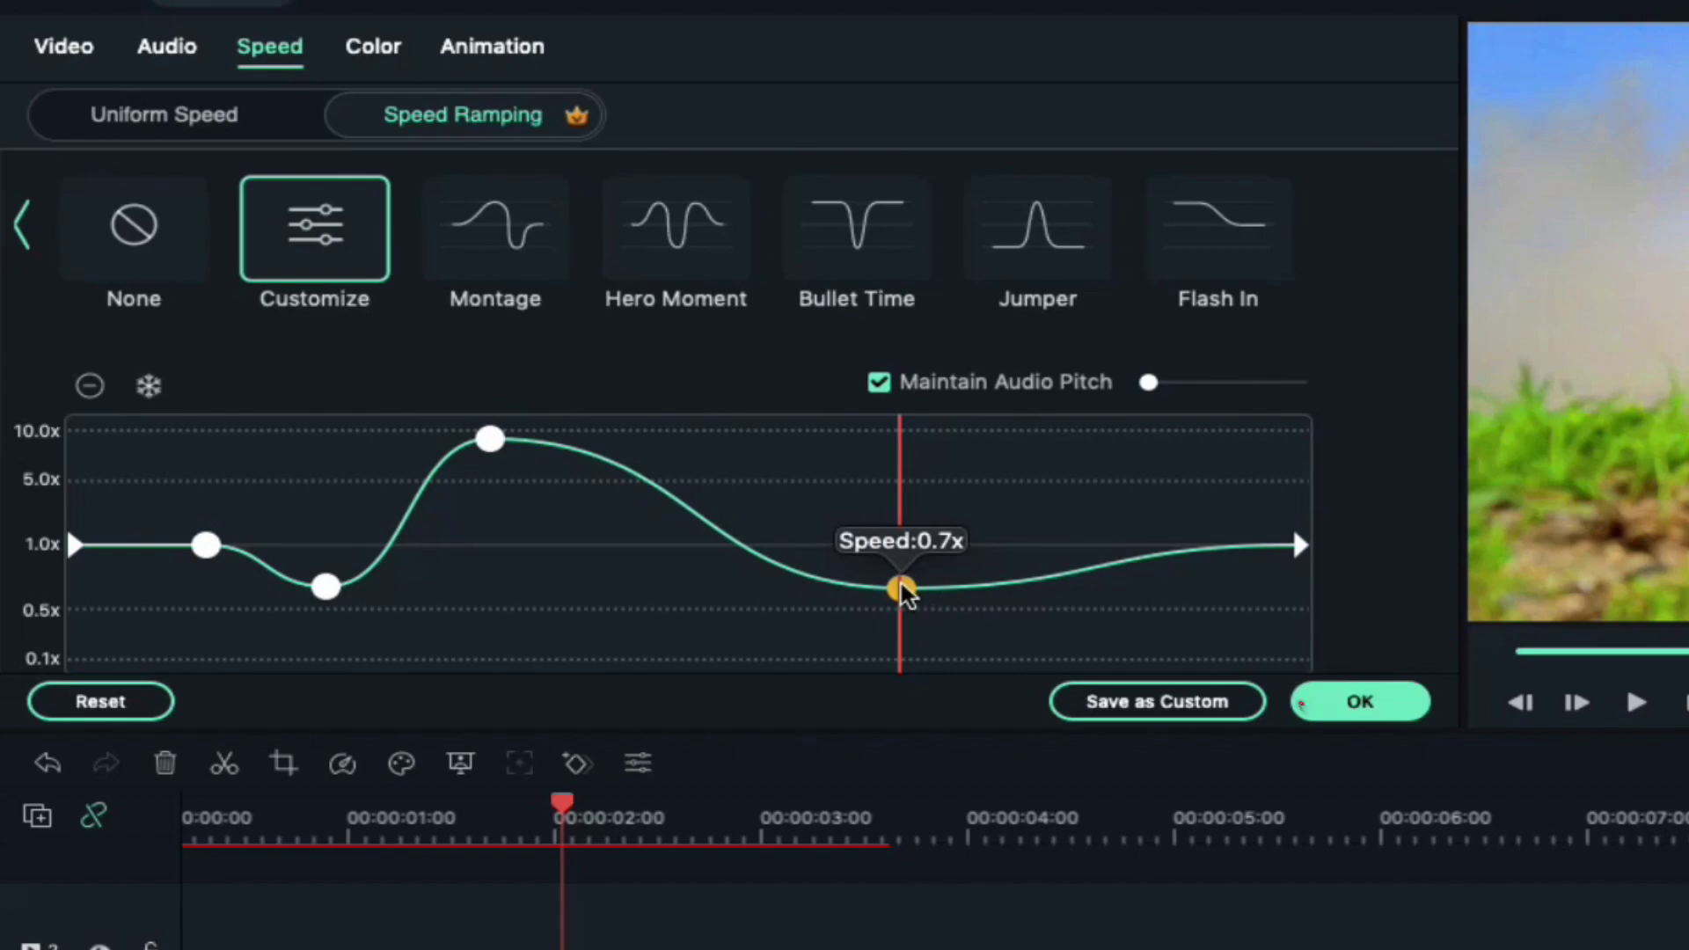
drag(555, 803, 864, 816)
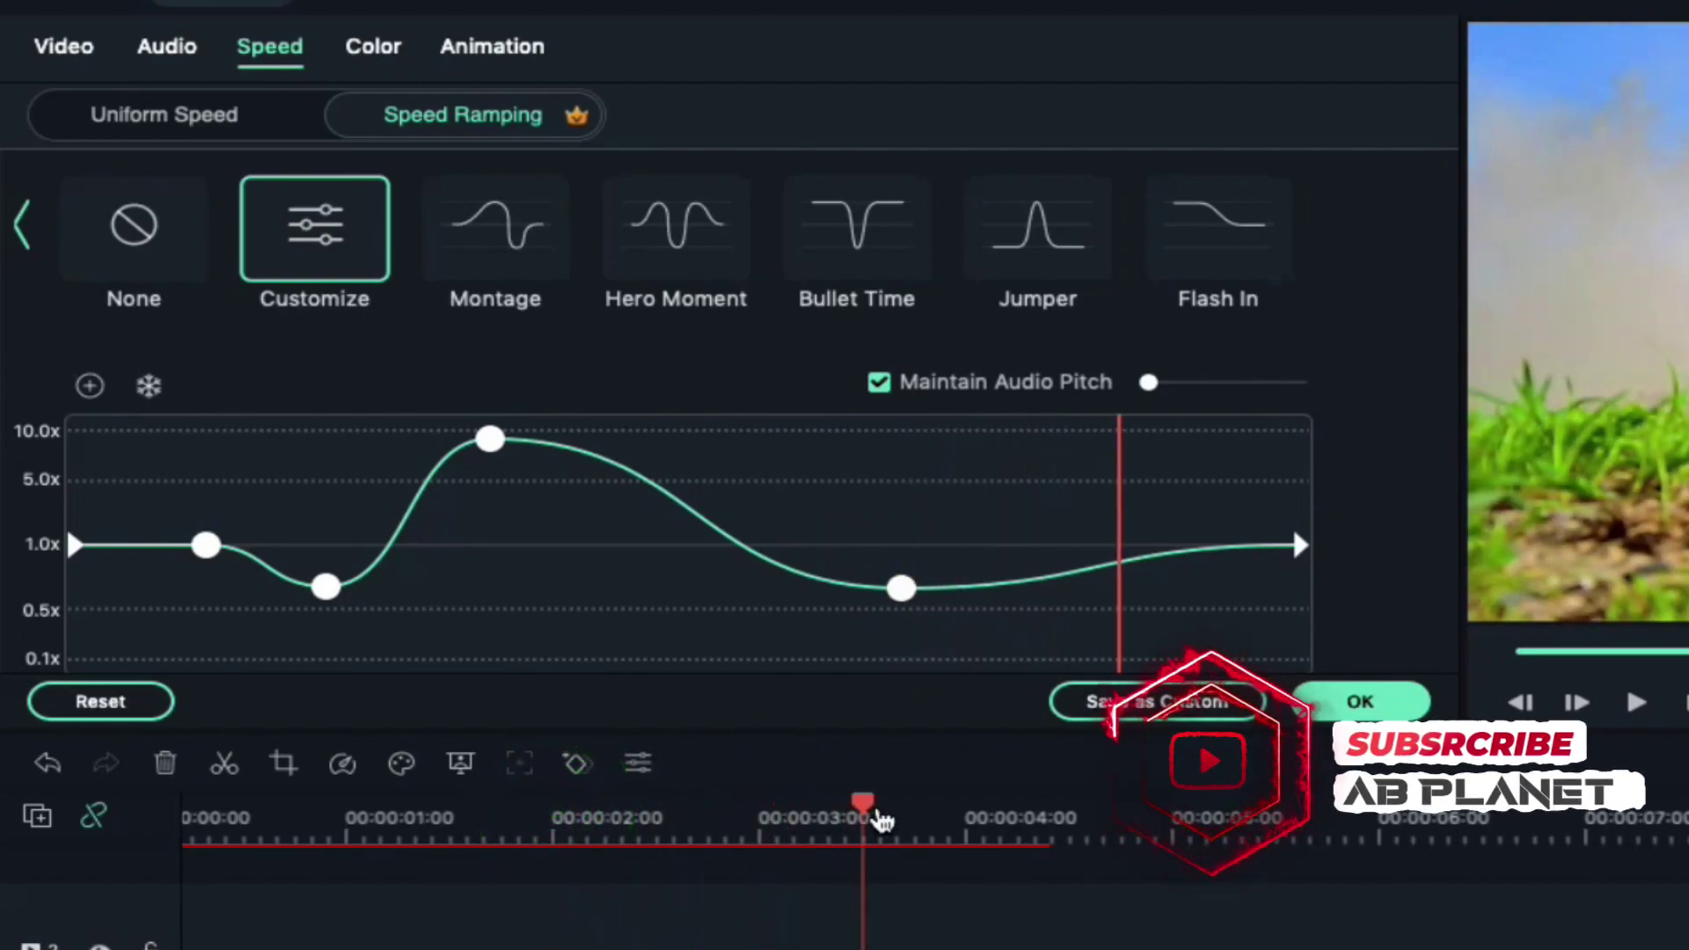
click(89, 386)
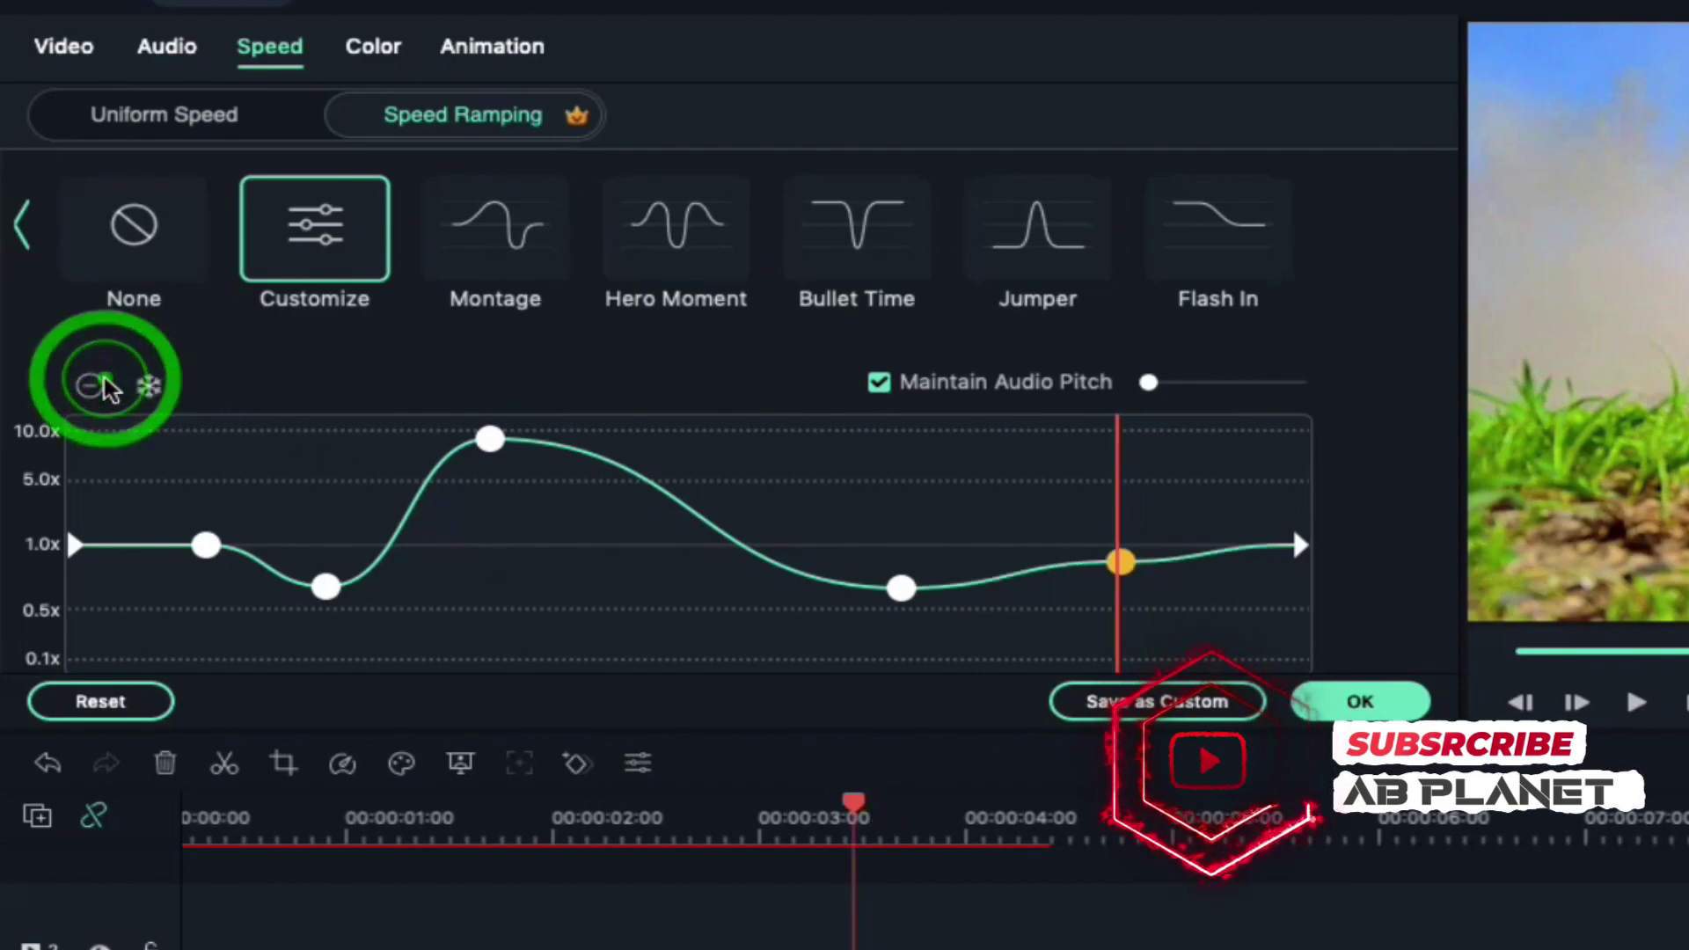
drag(1126, 560, 1124, 547)
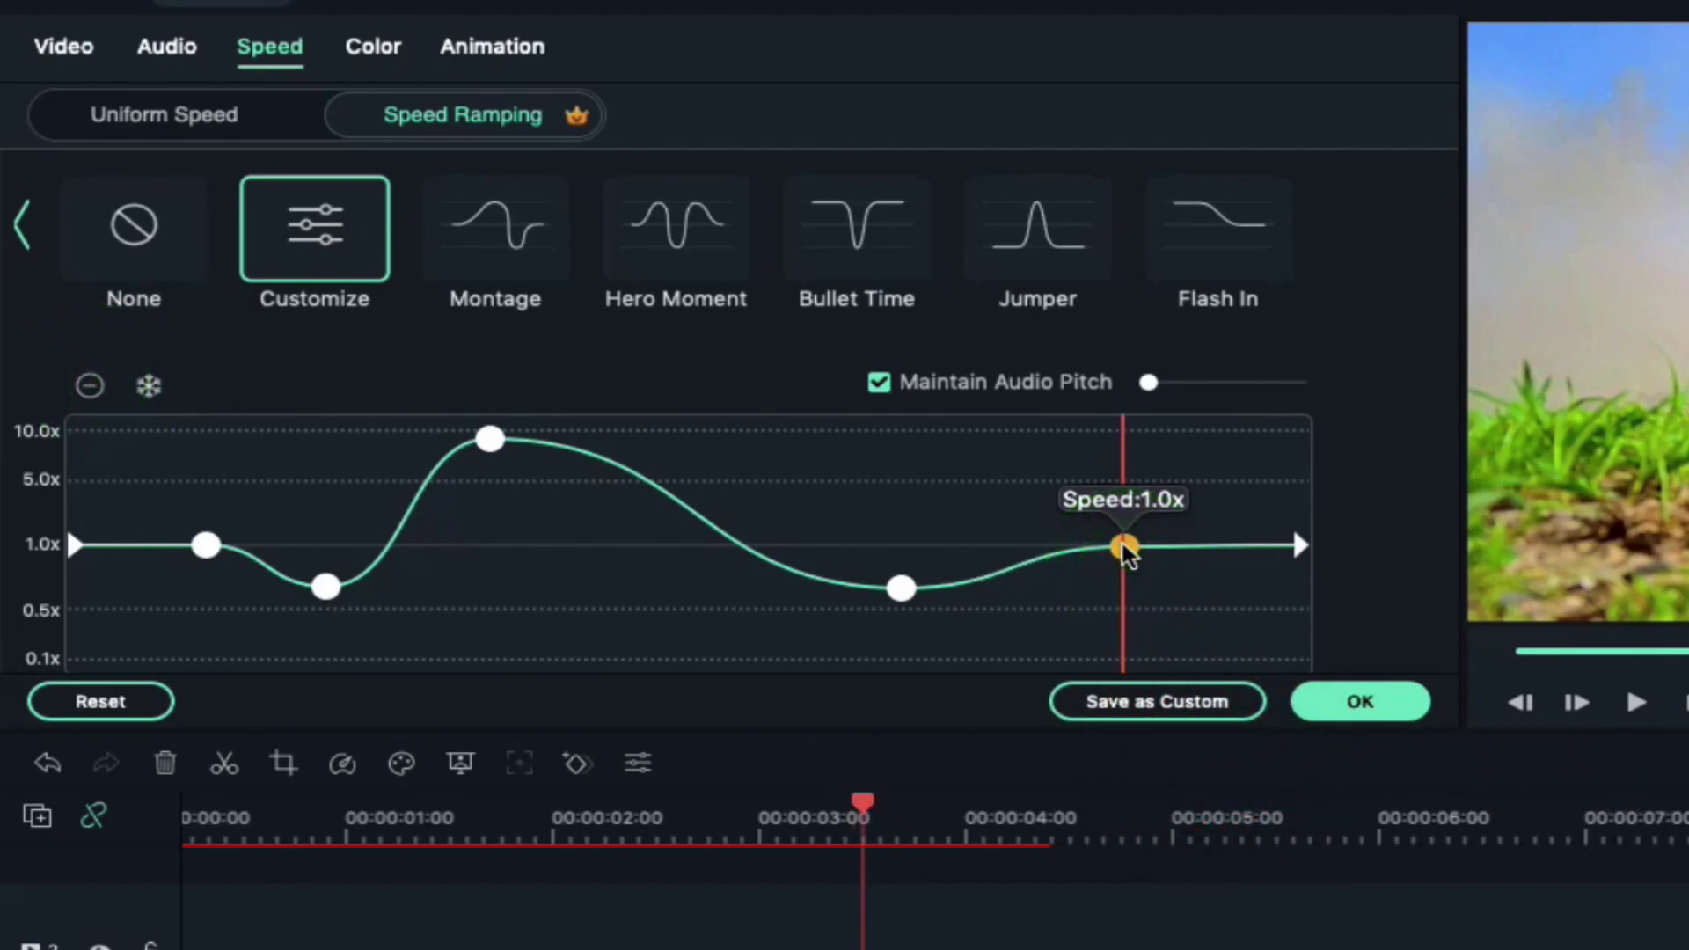
drag(829, 817, 455, 817)
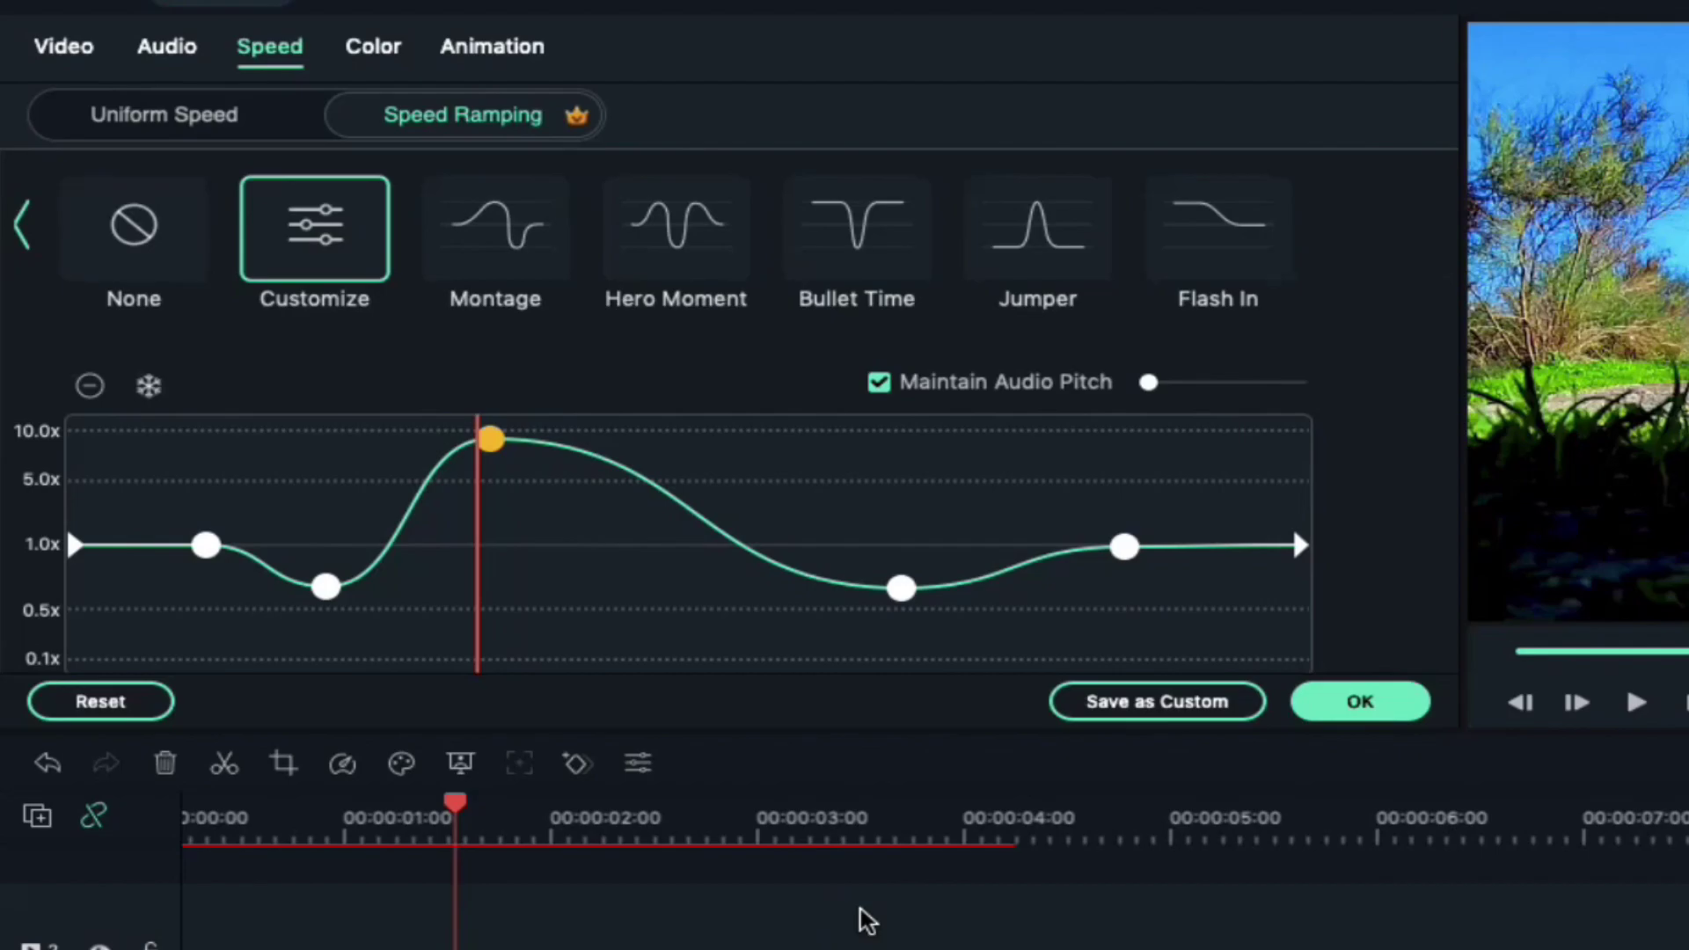
- Save the curve as the custom speed preset 'Car Ramping' and render the preview
click(1180, 704)
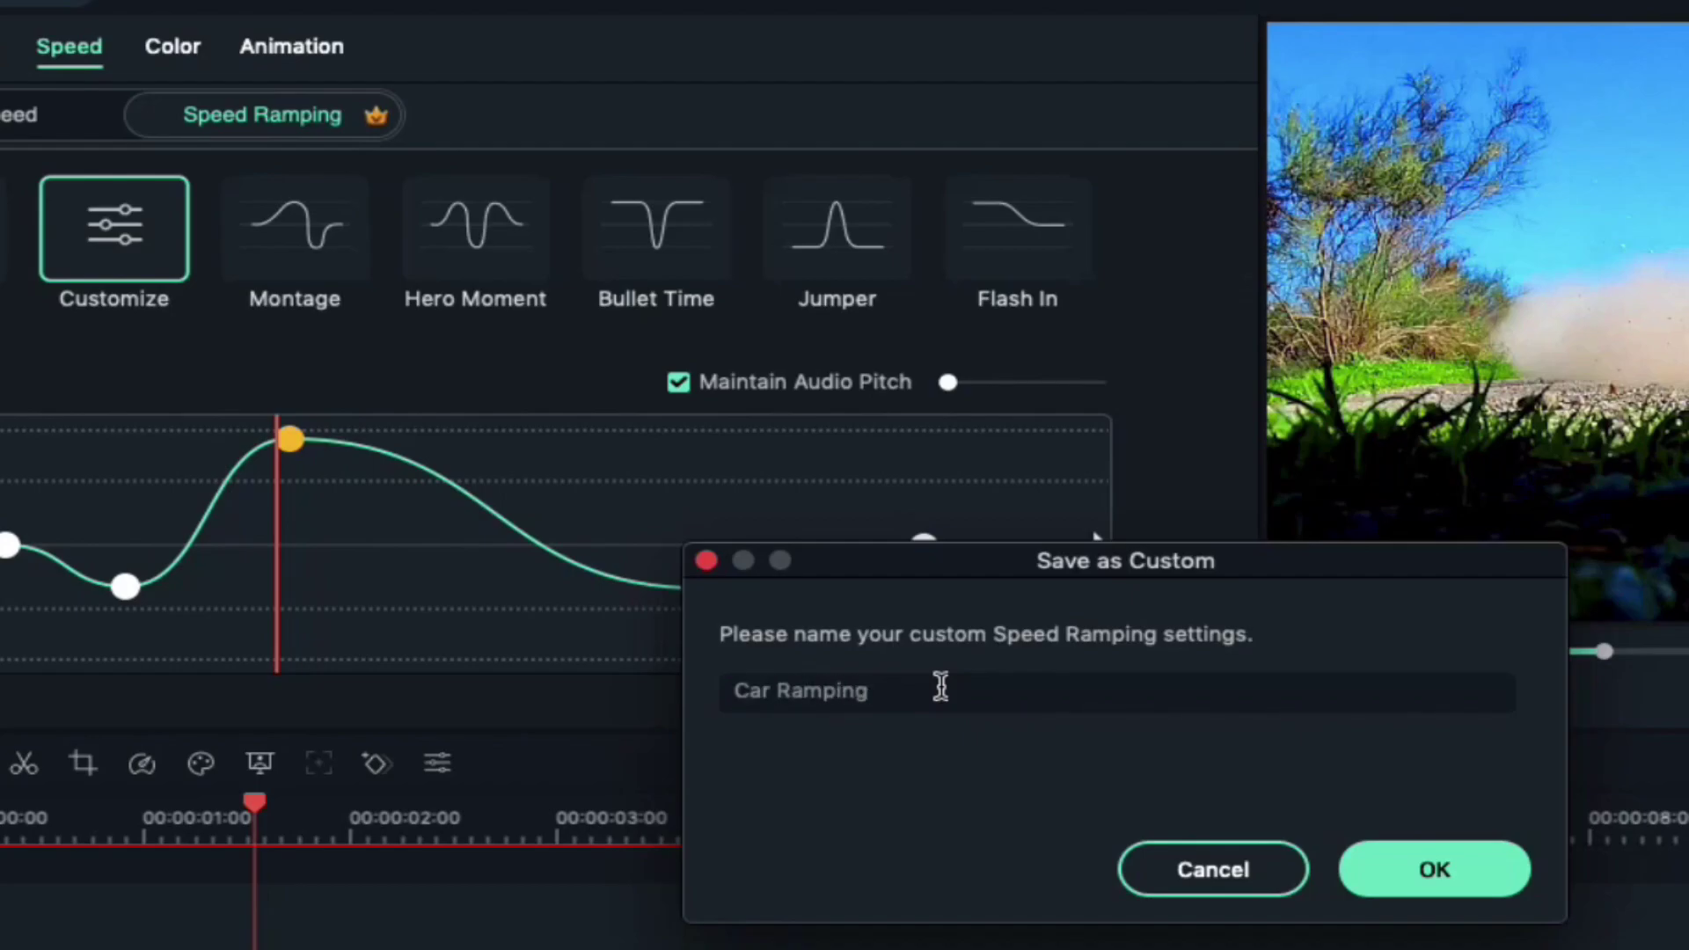
click(1461, 870)
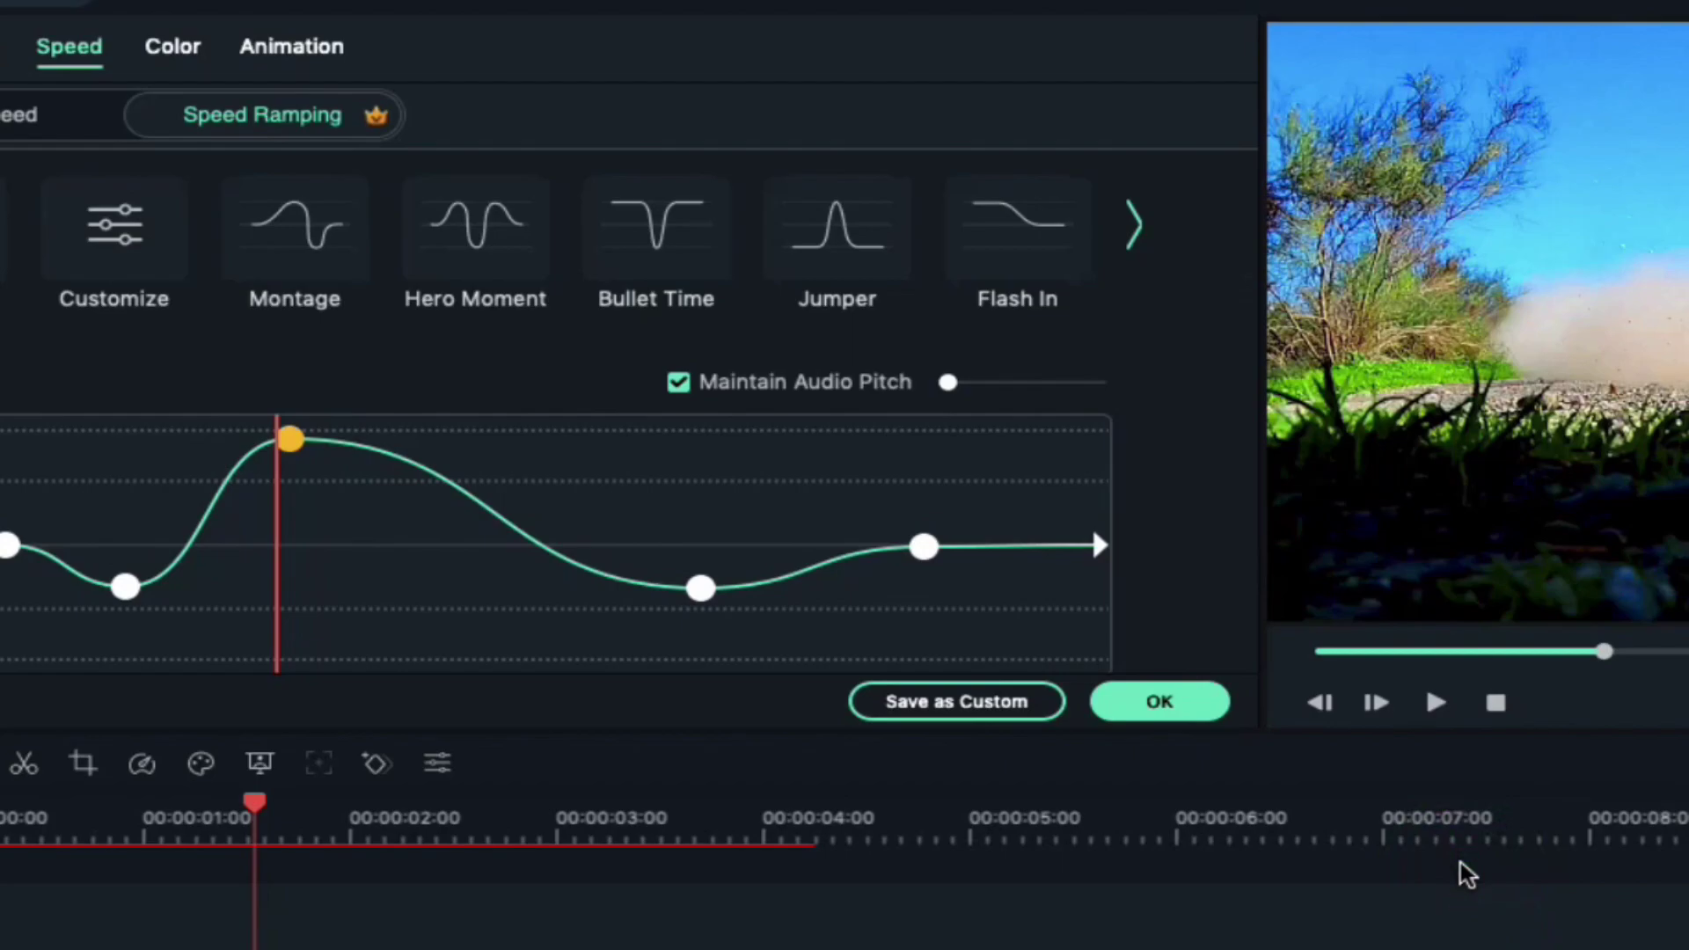
click(1136, 224)
click(1136, 224)
mouse_move(1051, 283)
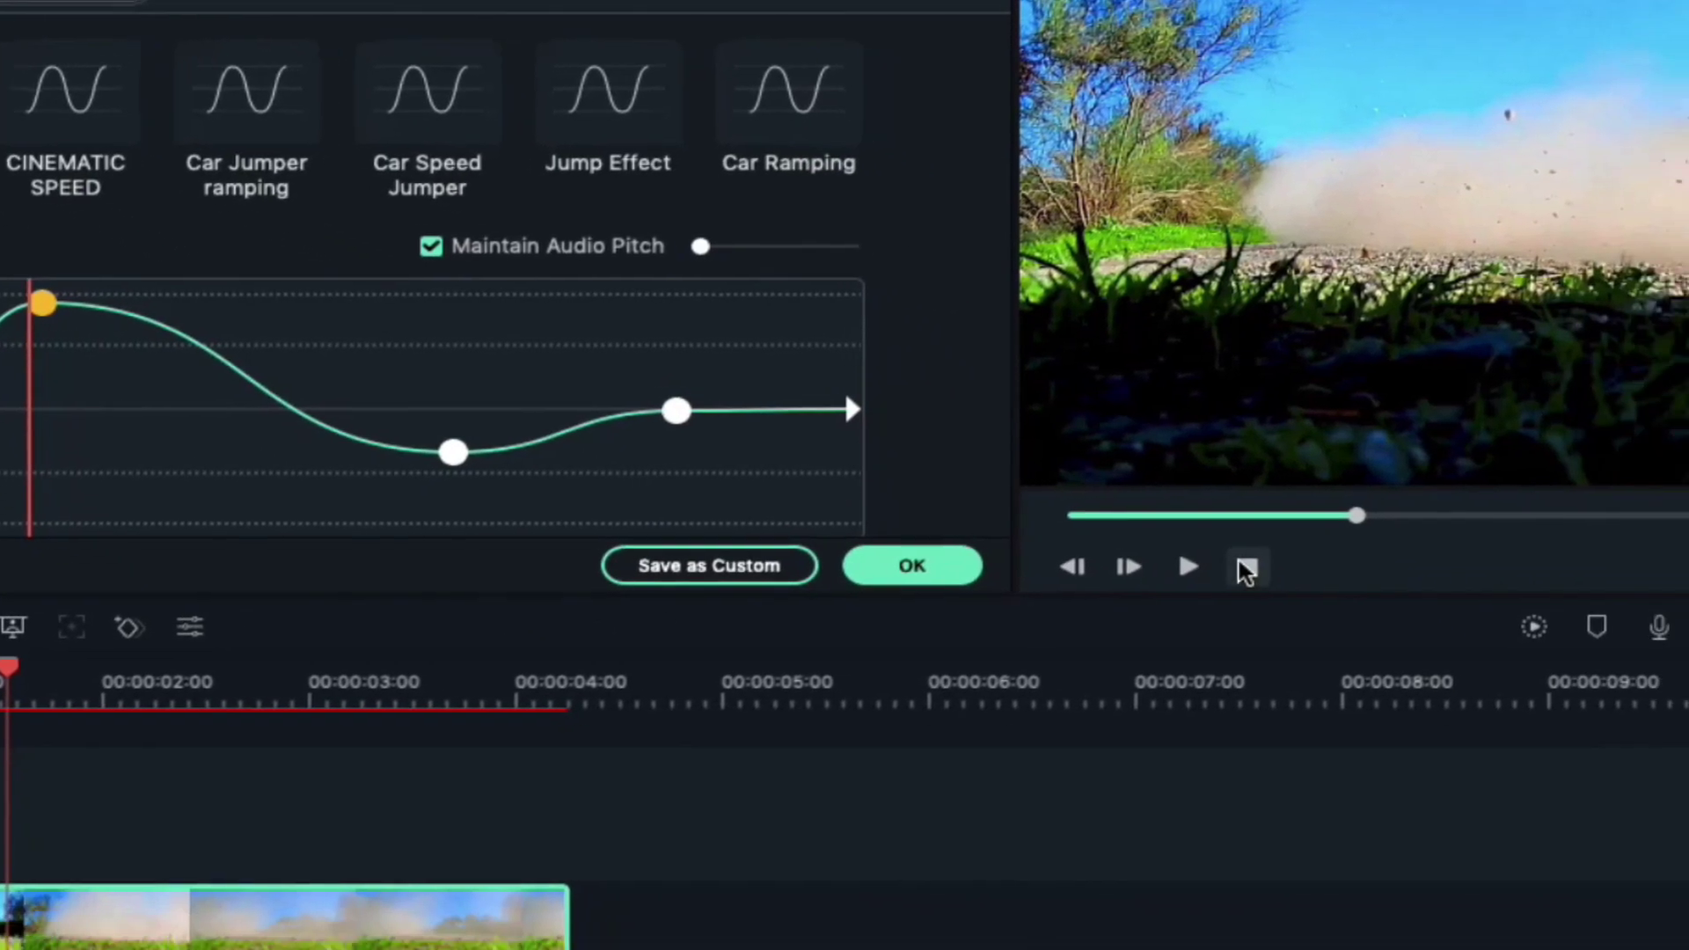
click(1247, 568)
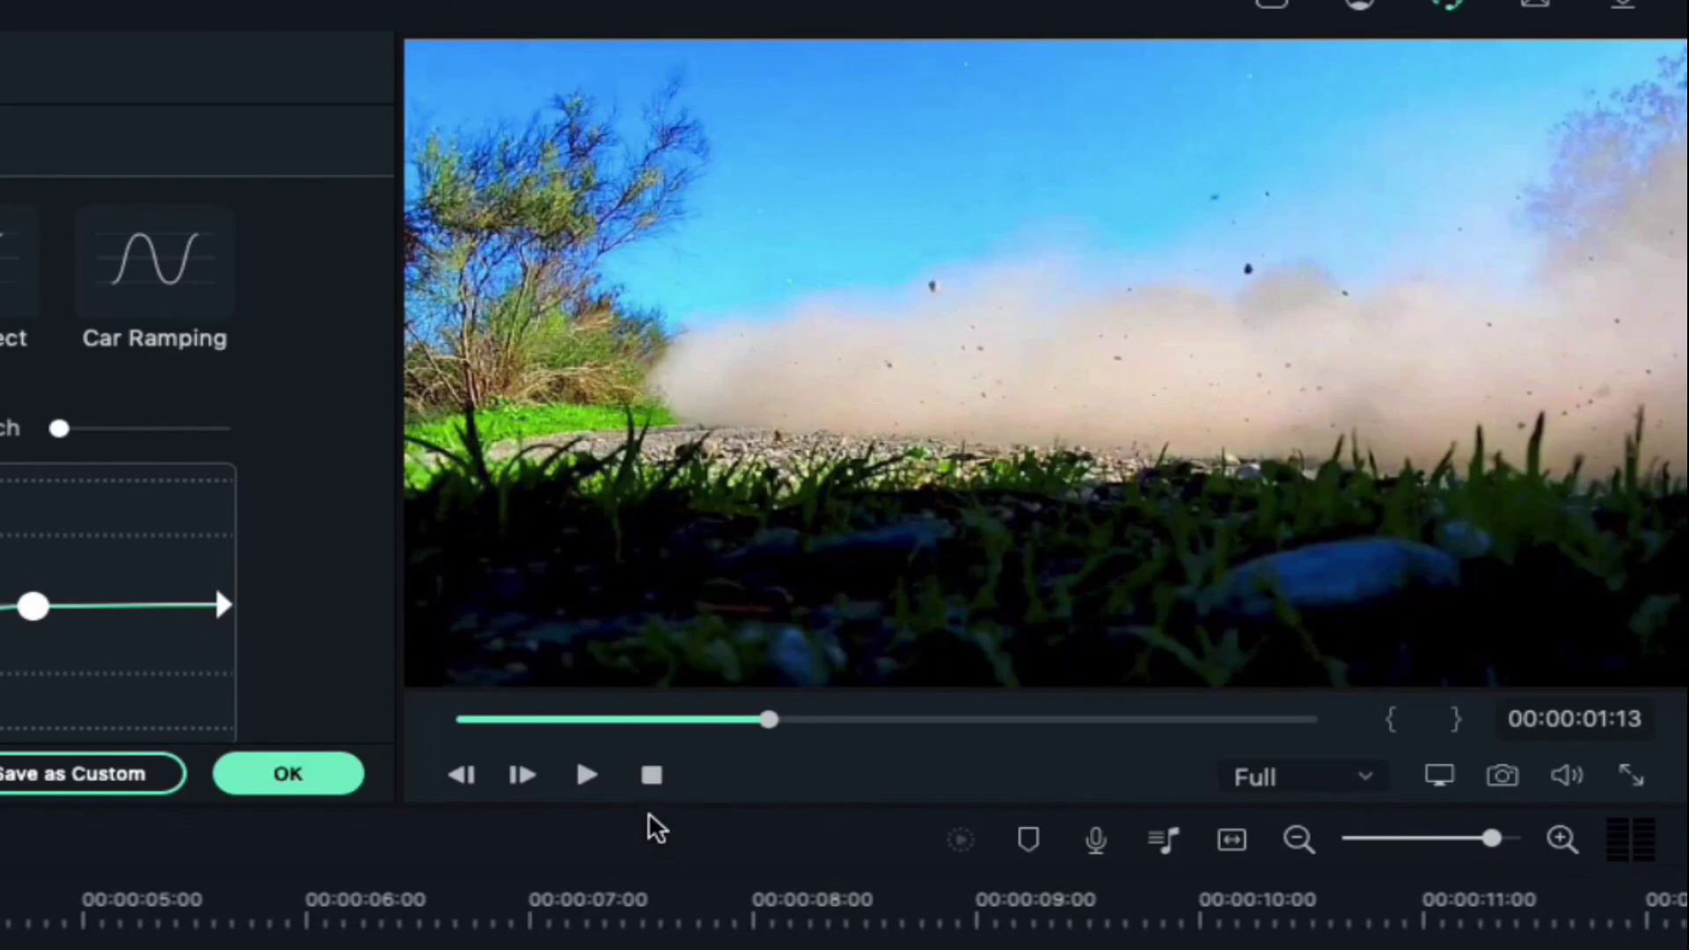
- Play back the ramped Video 1, set the playhead to 00:00:01:13, and confirm the speed ramp
click(654, 779)
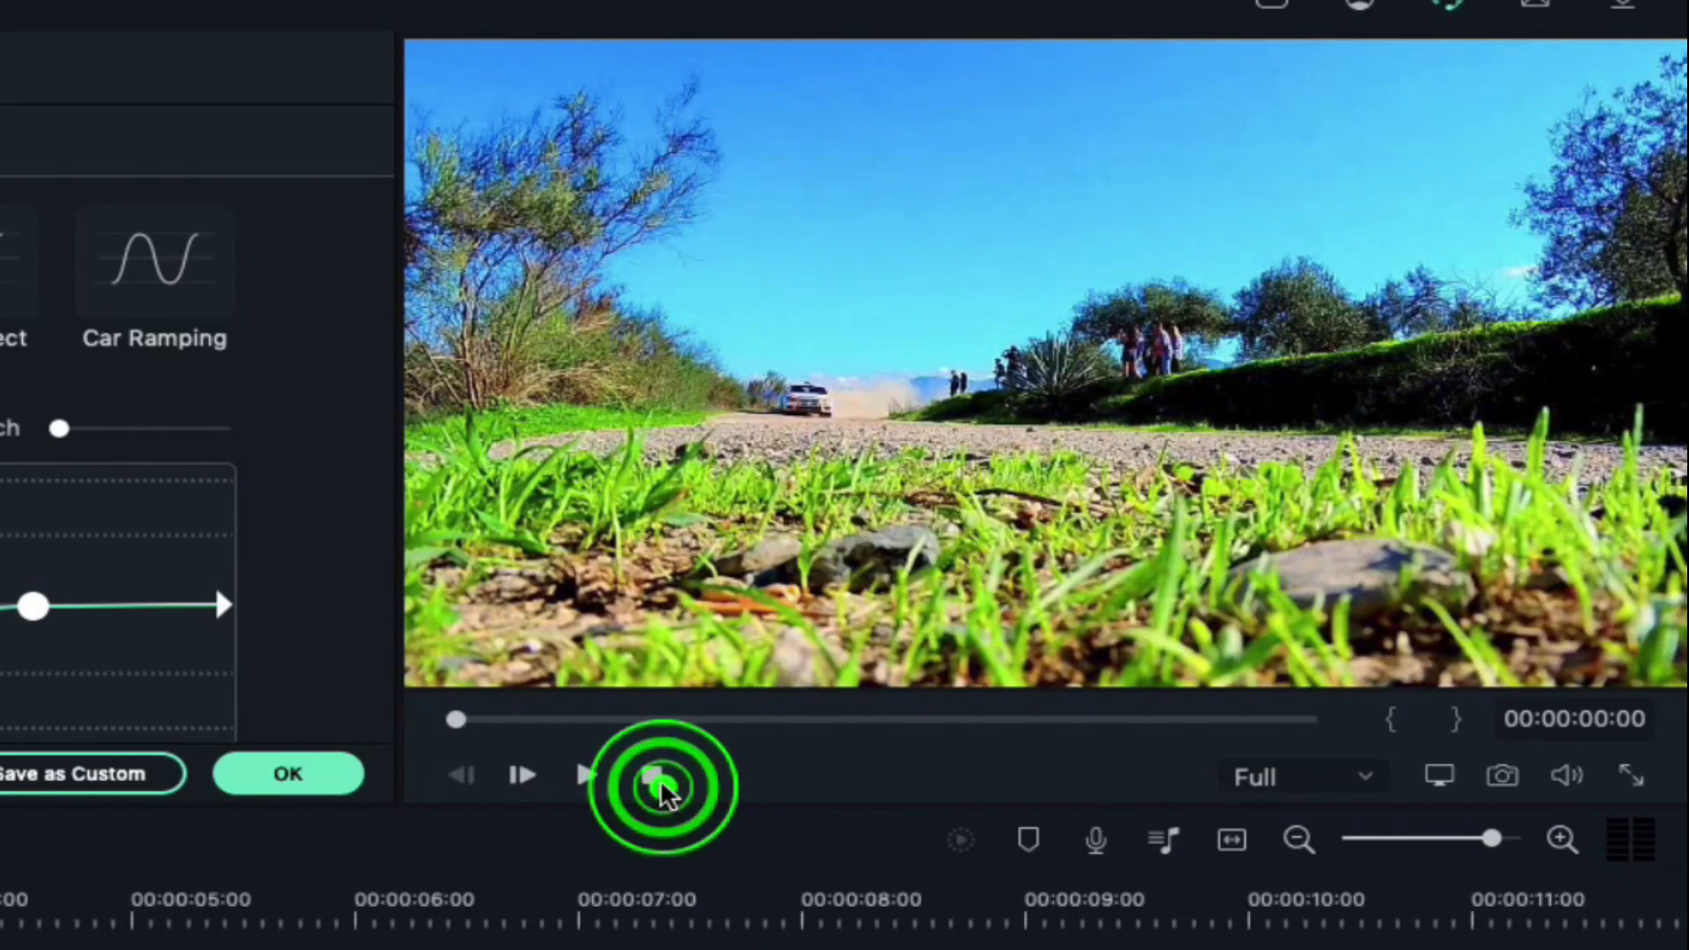
click(586, 786)
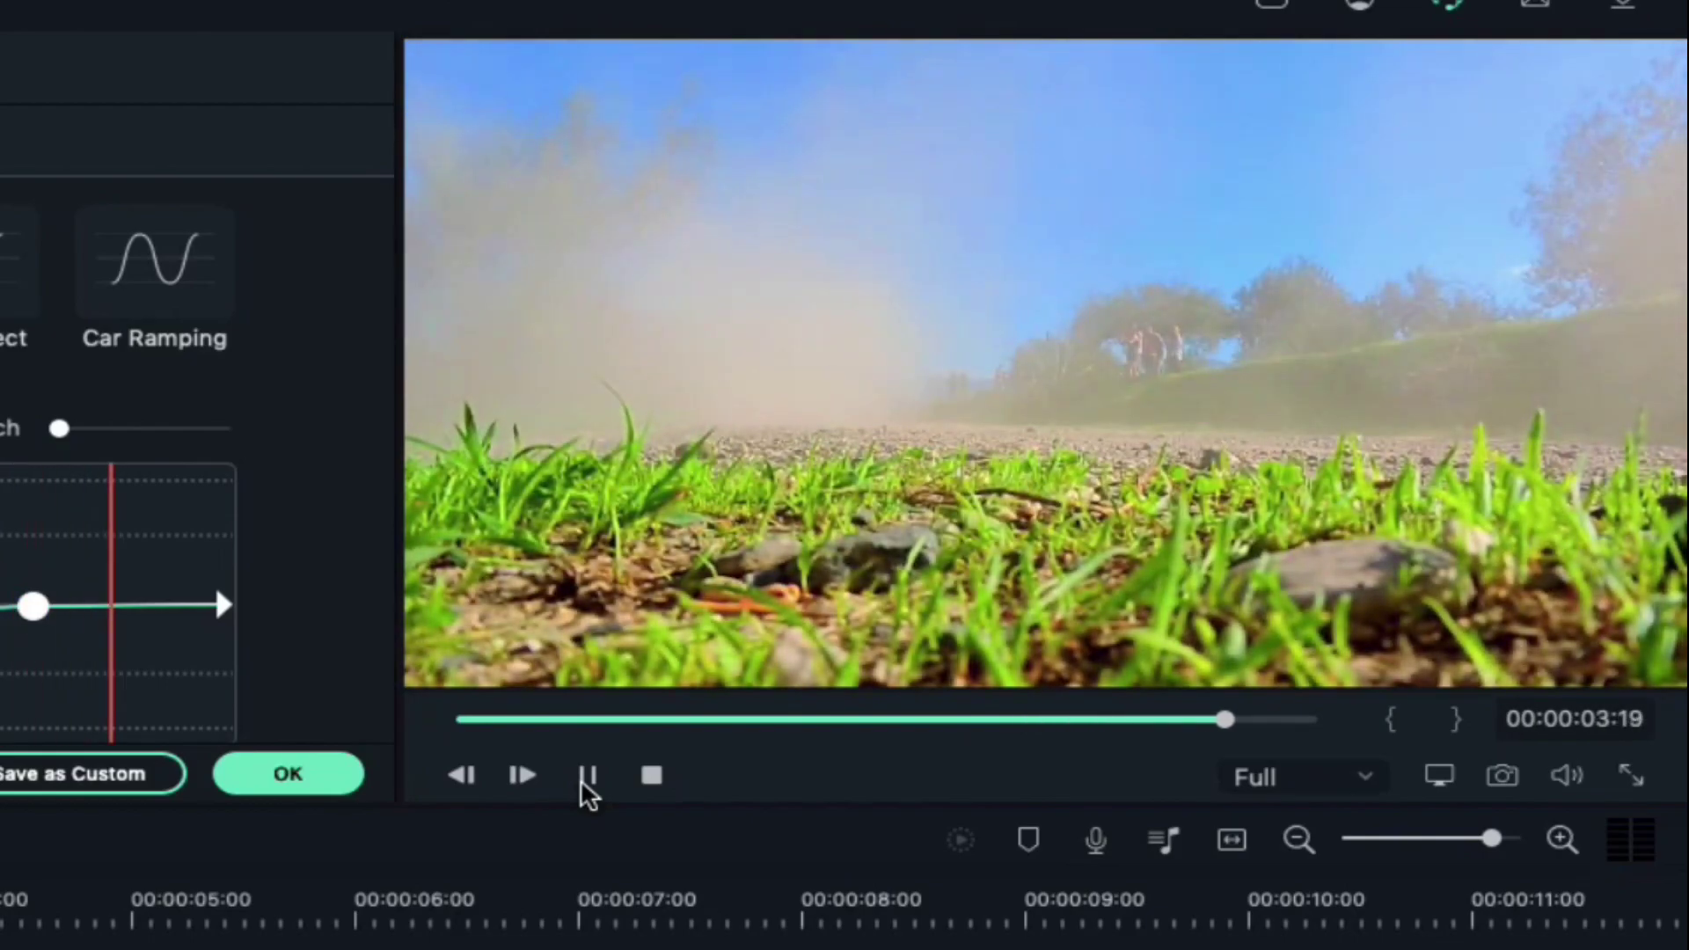
click(256, 735)
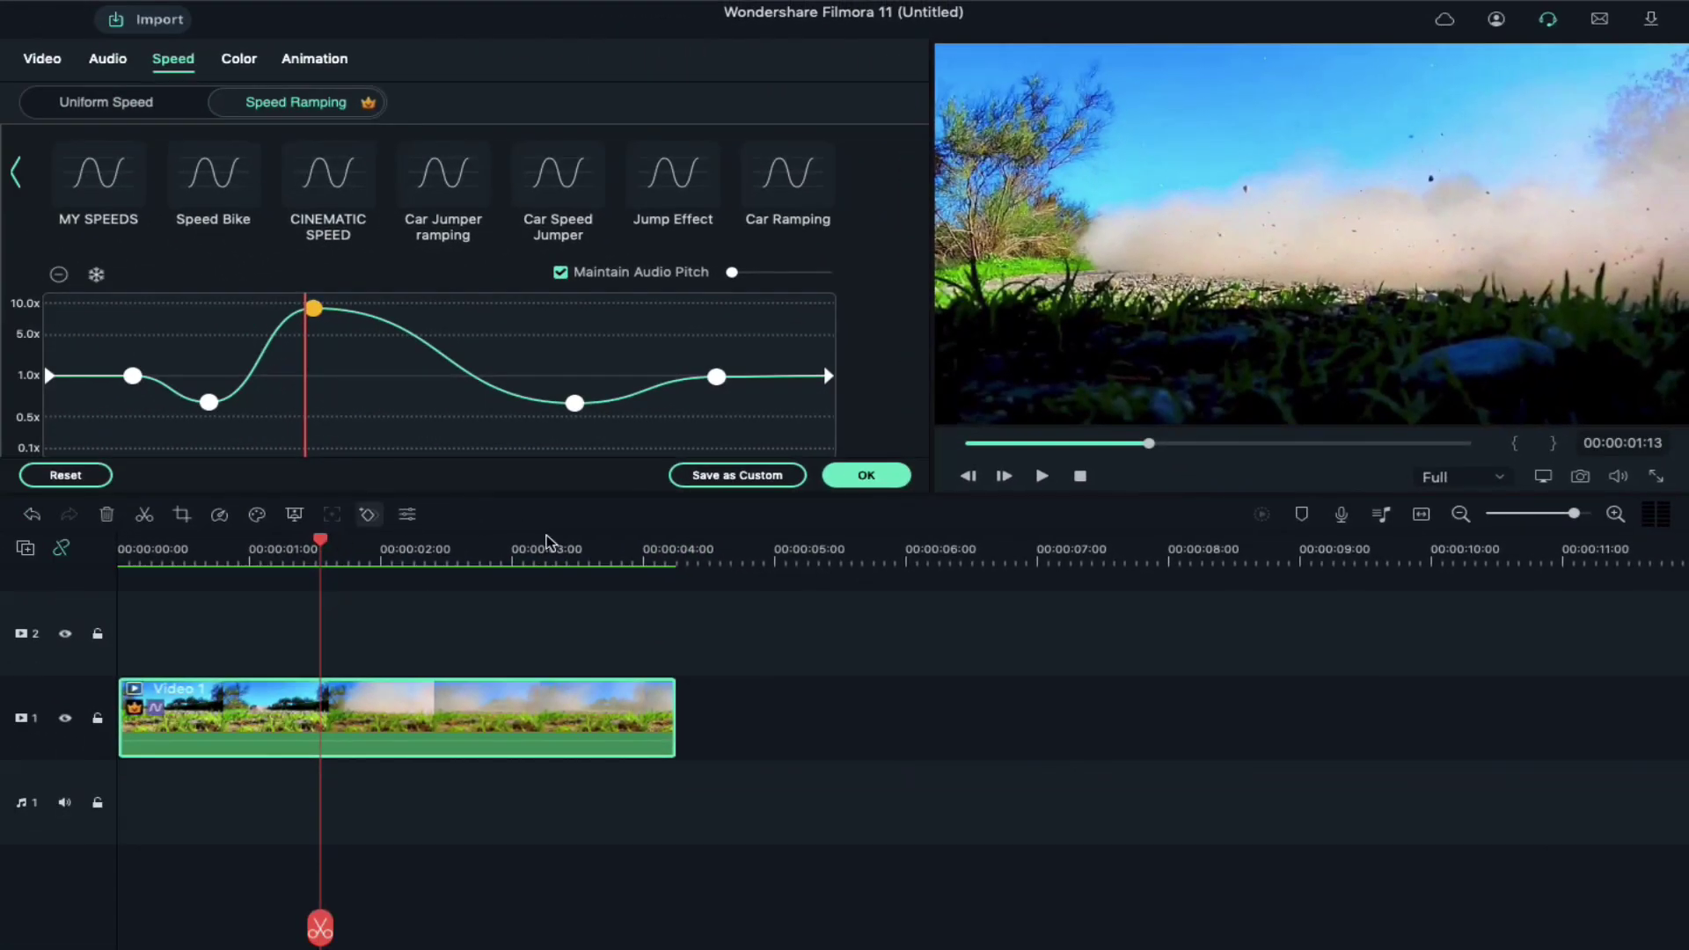
click(866, 476)
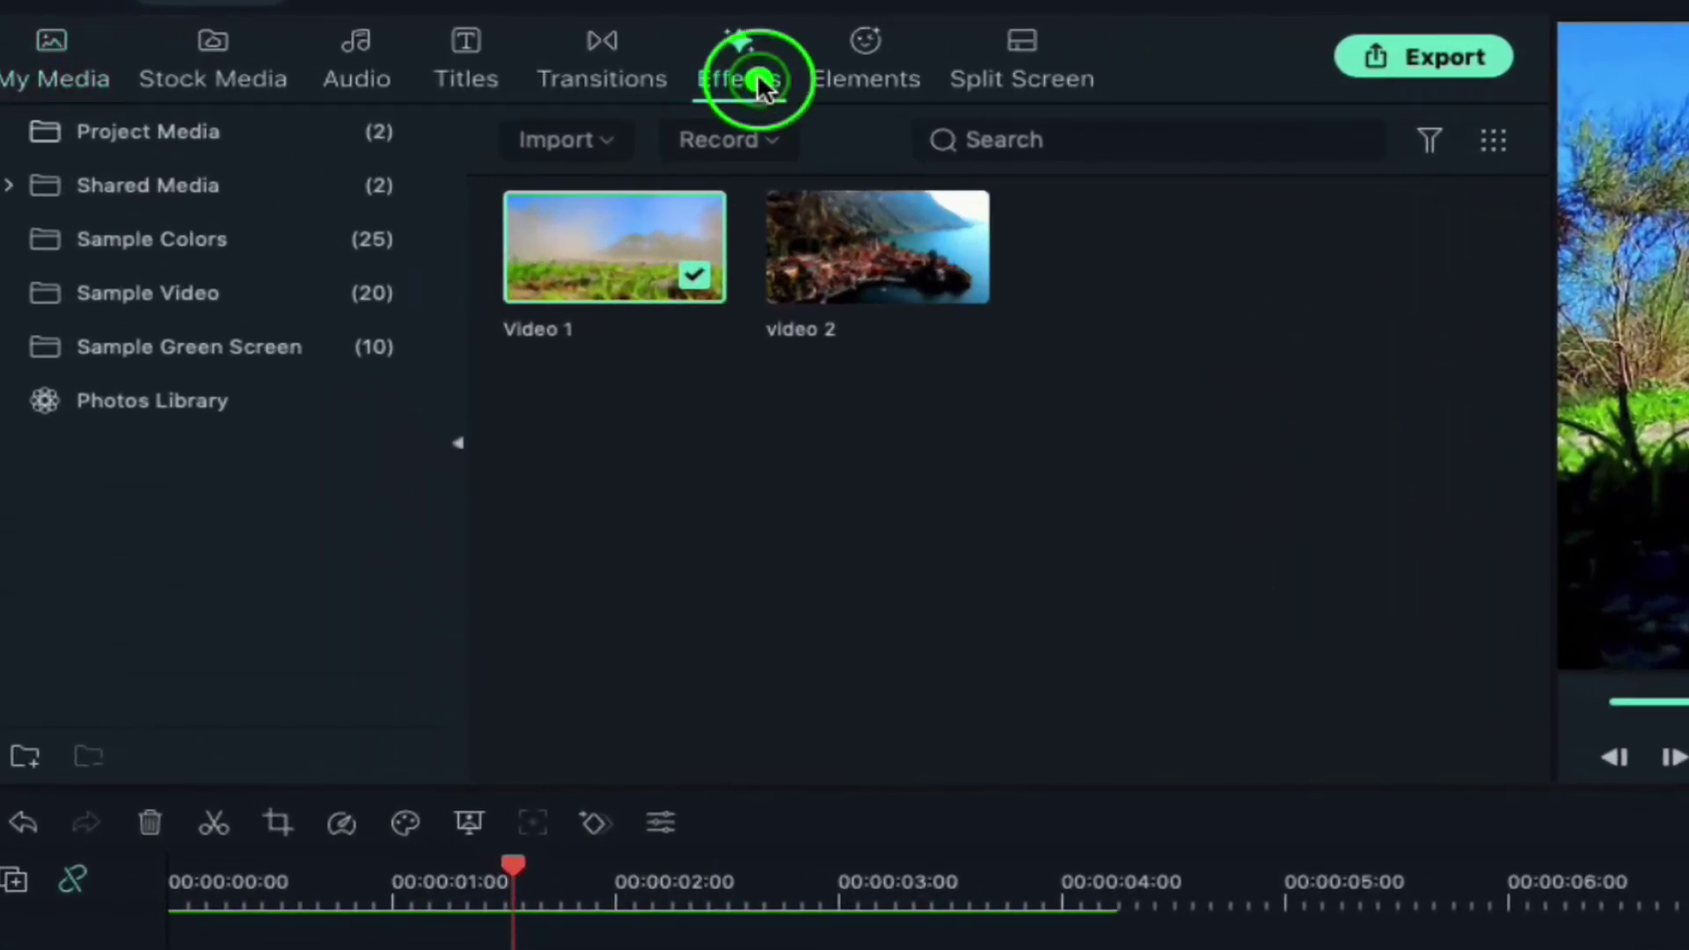
- Add the Up-Down 2 effect on track 2 at the speed peak, trimmed to a brief span
click(760, 83)
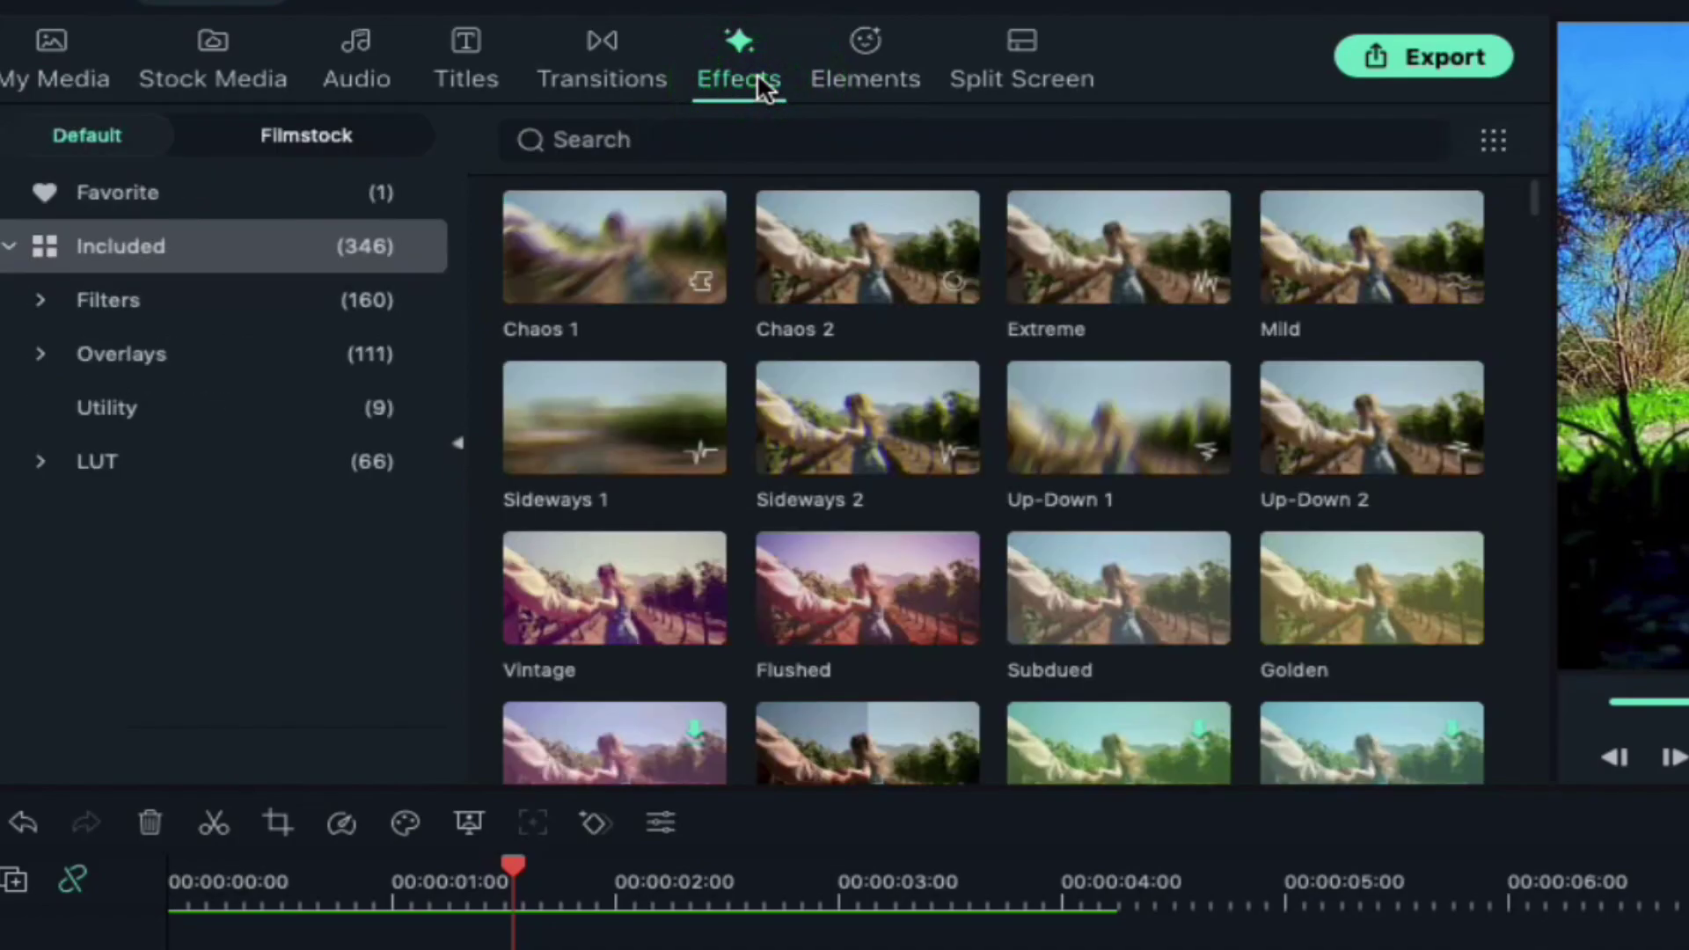
drag(1349, 456, 533, 618)
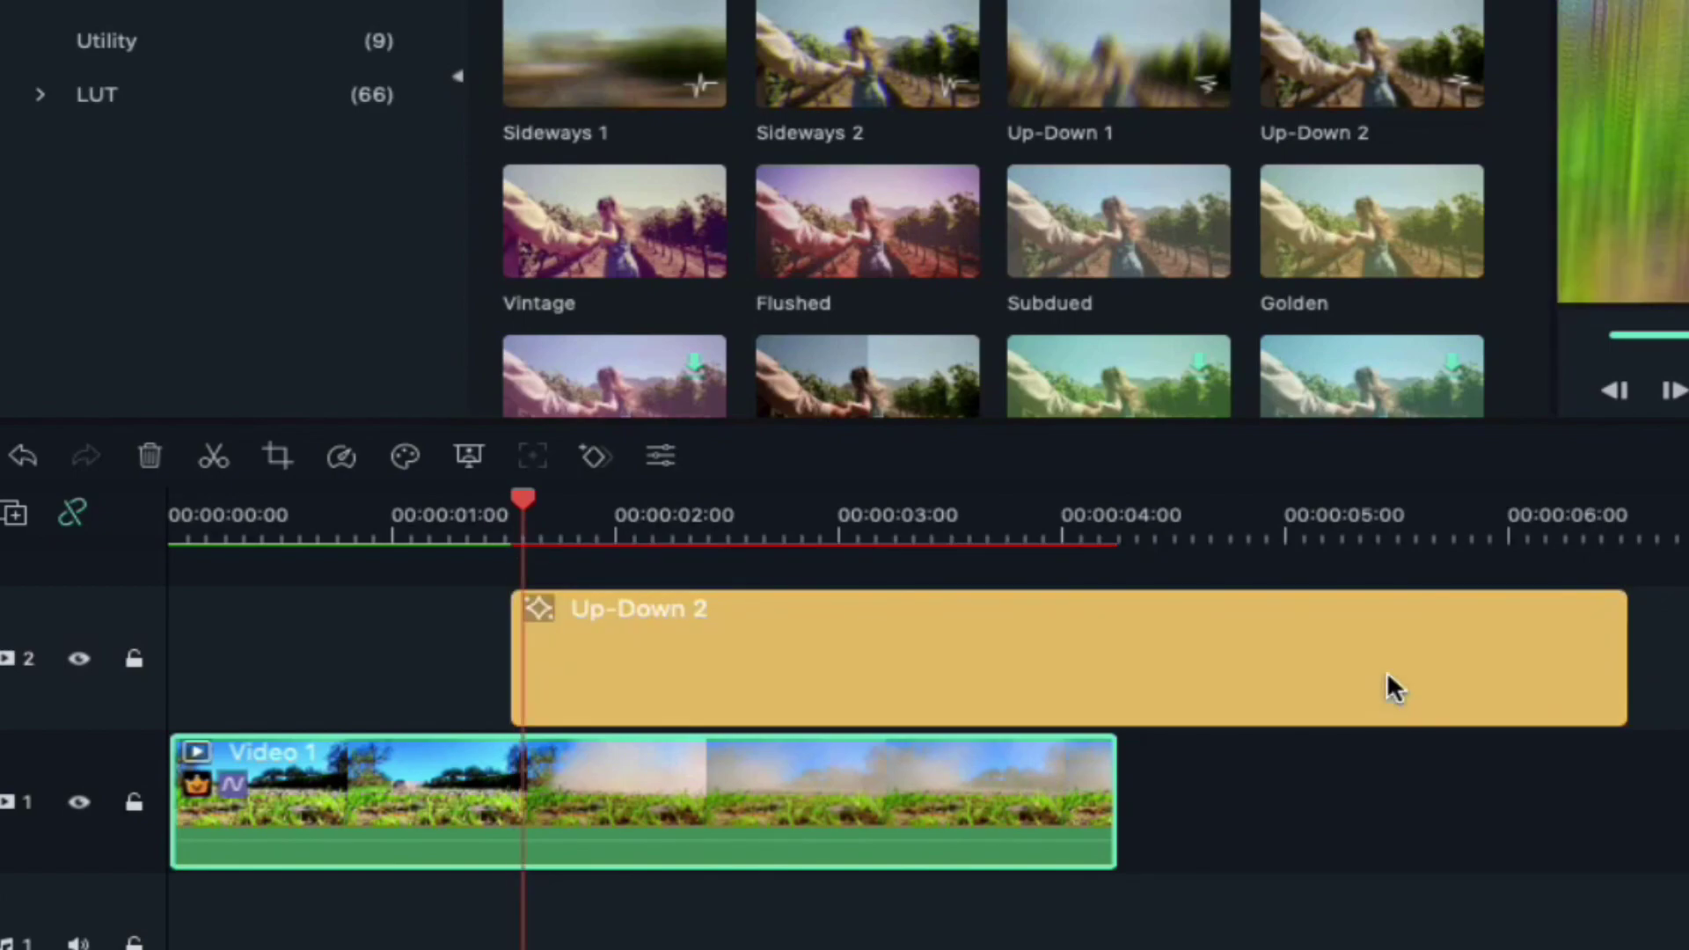
drag(1623, 652, 558, 596)
click(539, 520)
click(527, 645)
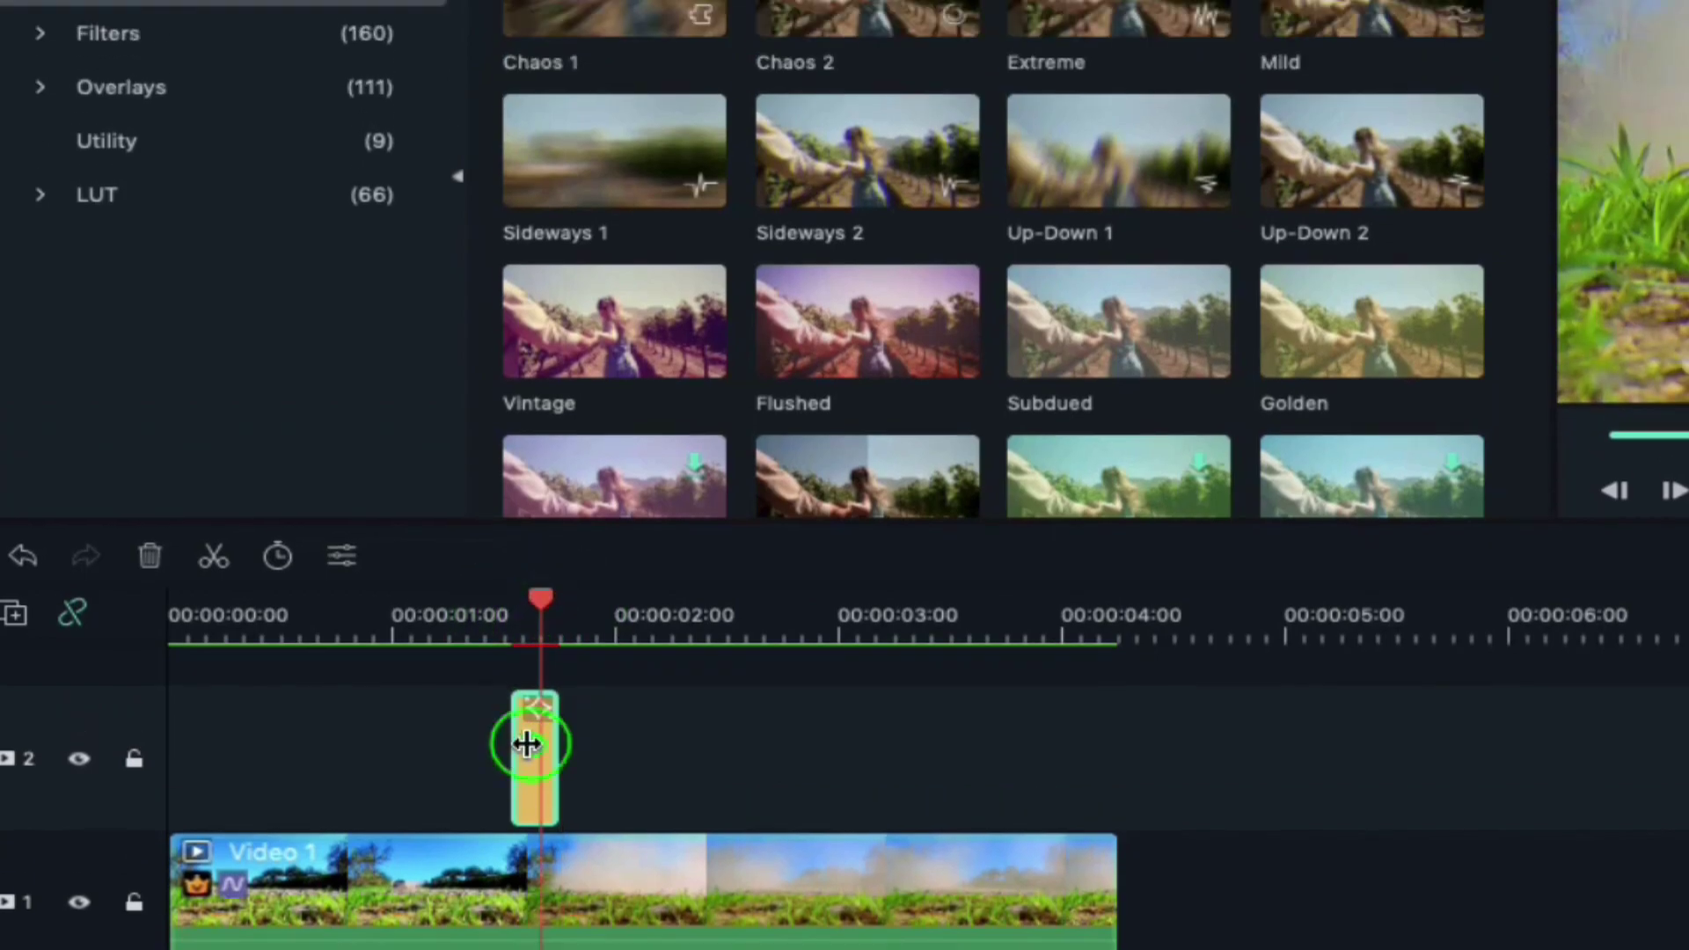
double_click(527, 734)
- Give Up-Down 2 Frequency 2.00 and Position Y 0.03, turn off RGB Separate, and apply
double_click(1259, 192)
text(2)
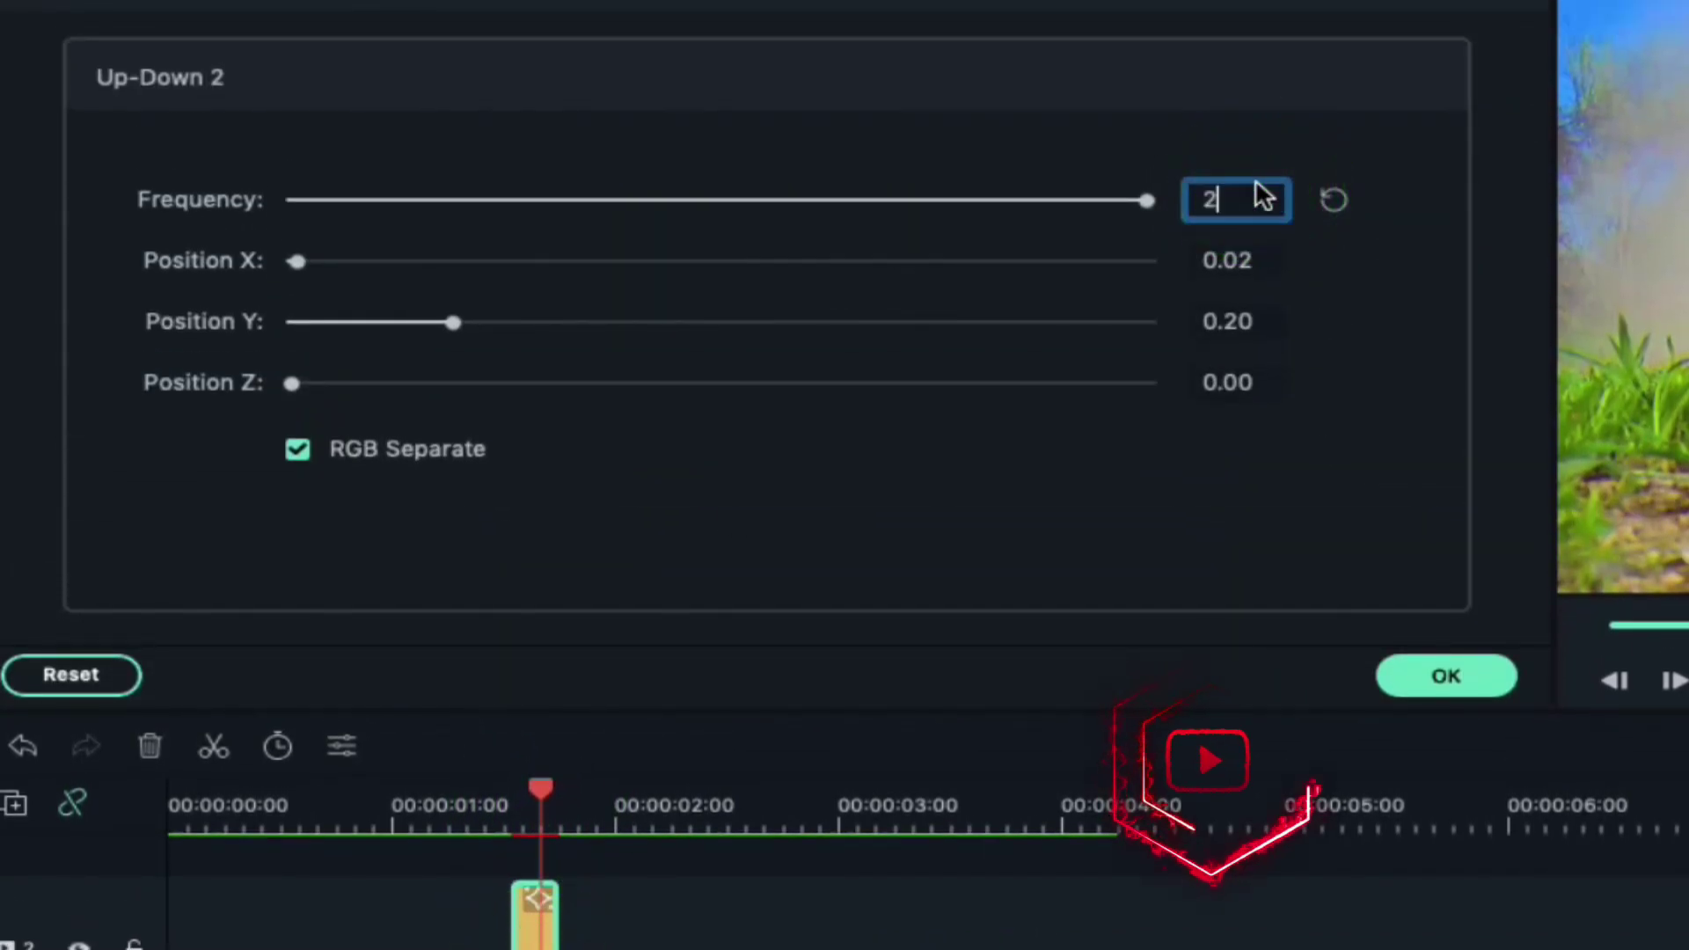
key(Return)
drag(455, 322, 319, 324)
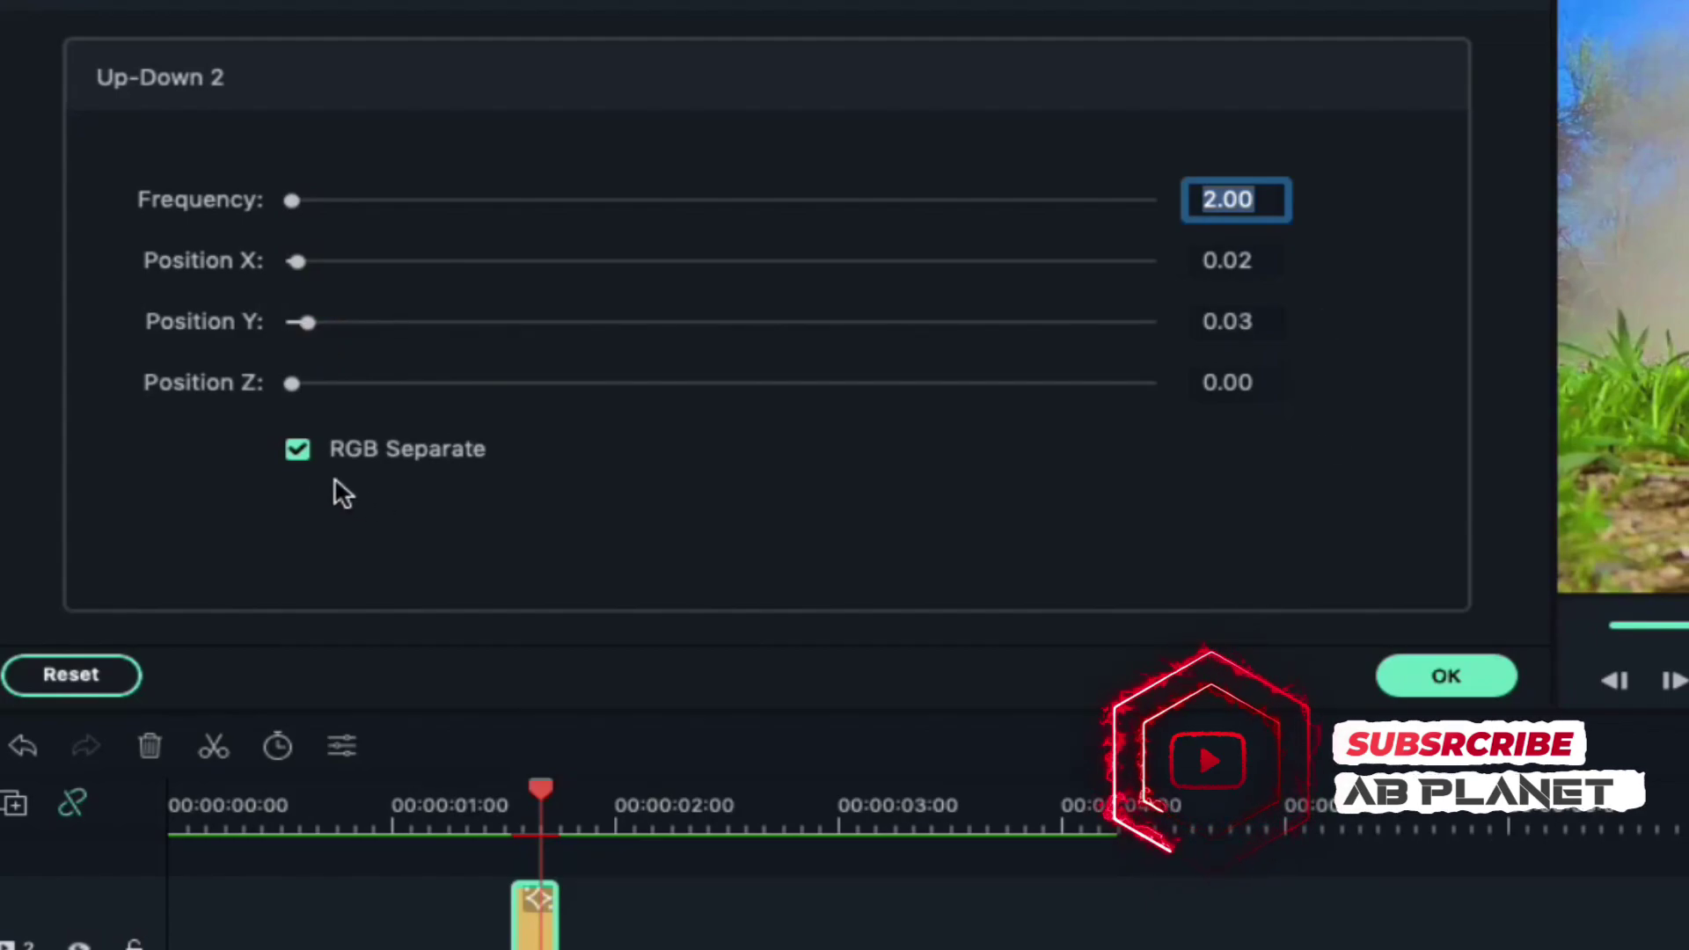
click(295, 449)
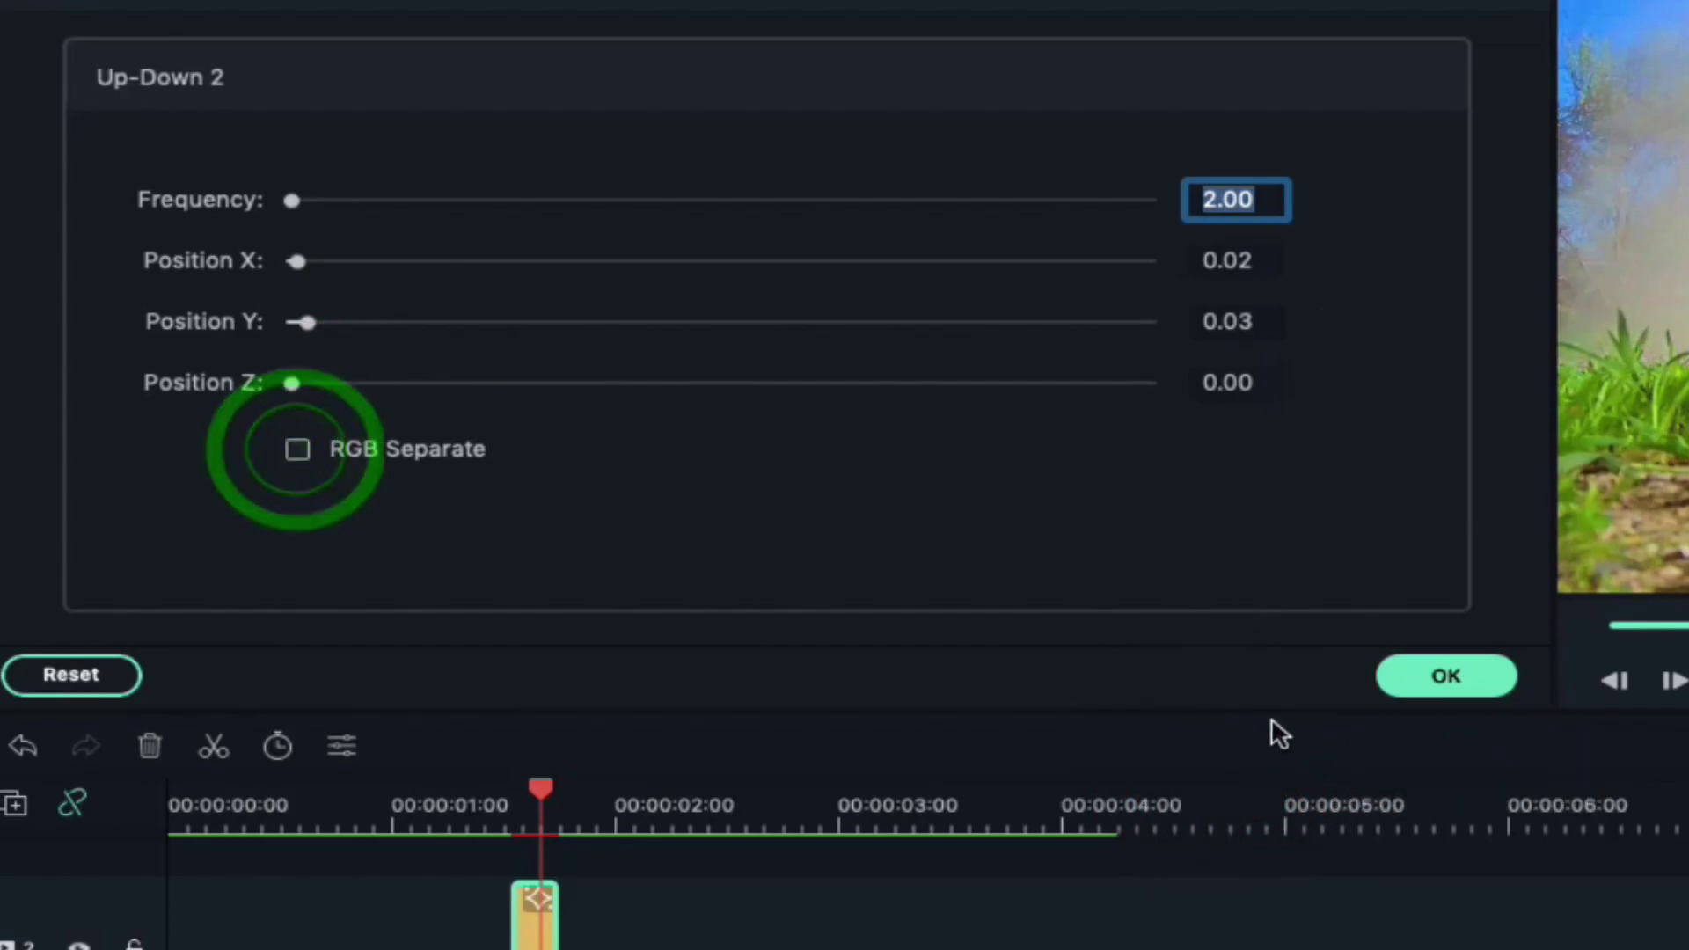
click(1447, 675)
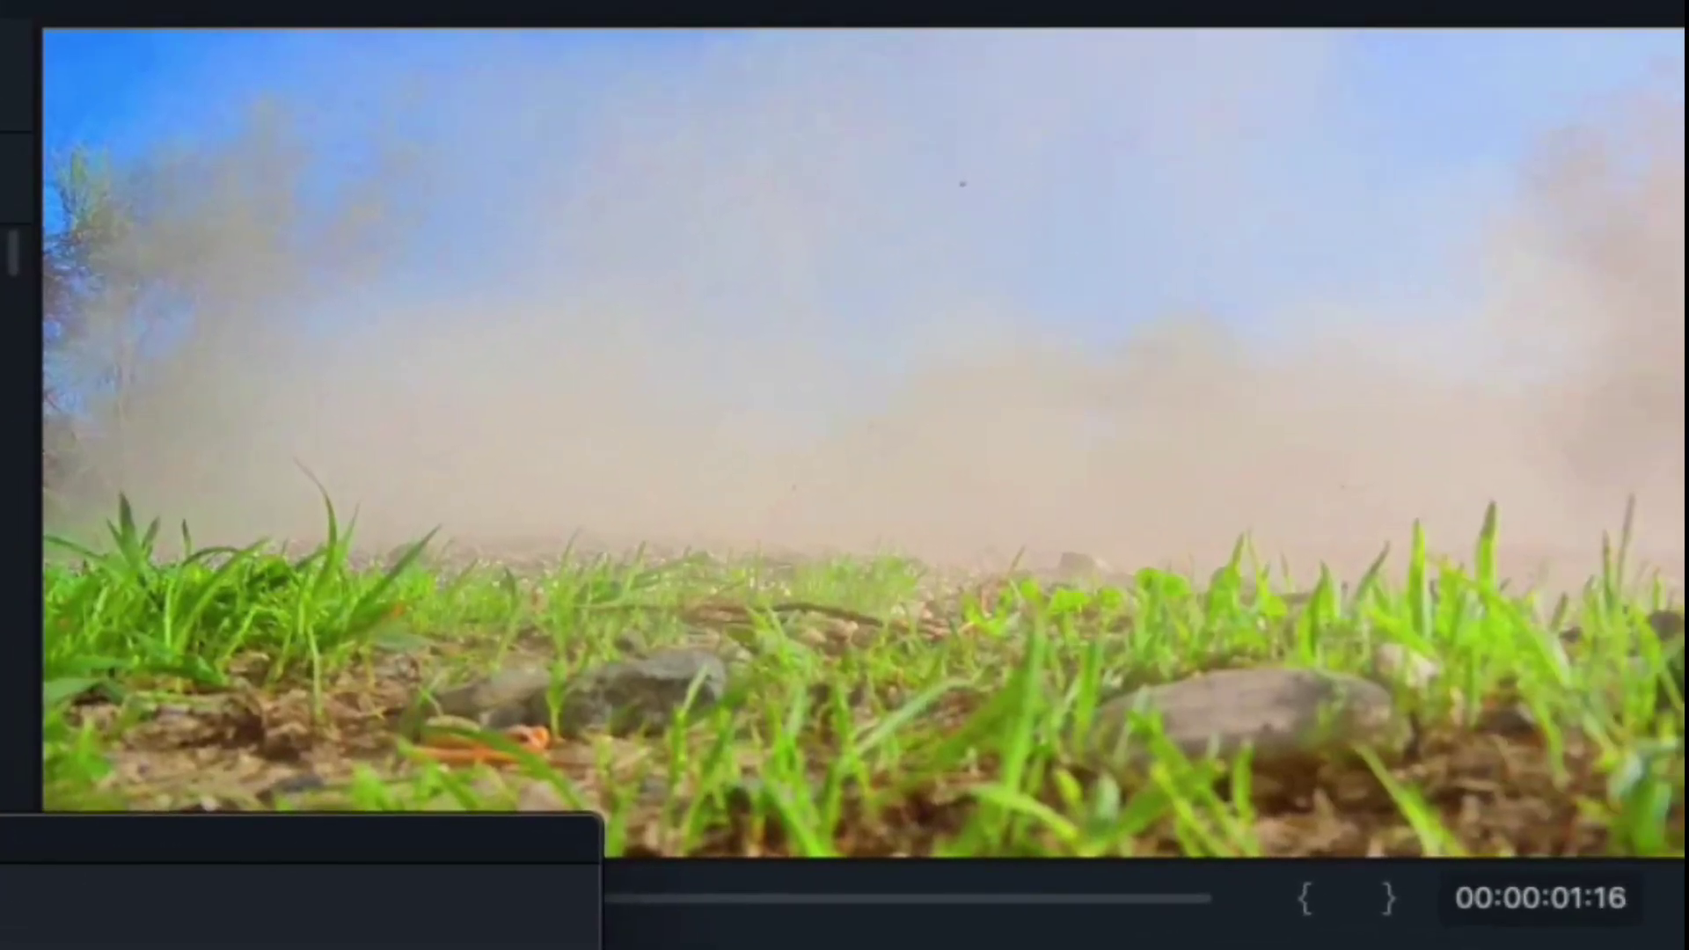
click(1011, 839)
click(280, 946)
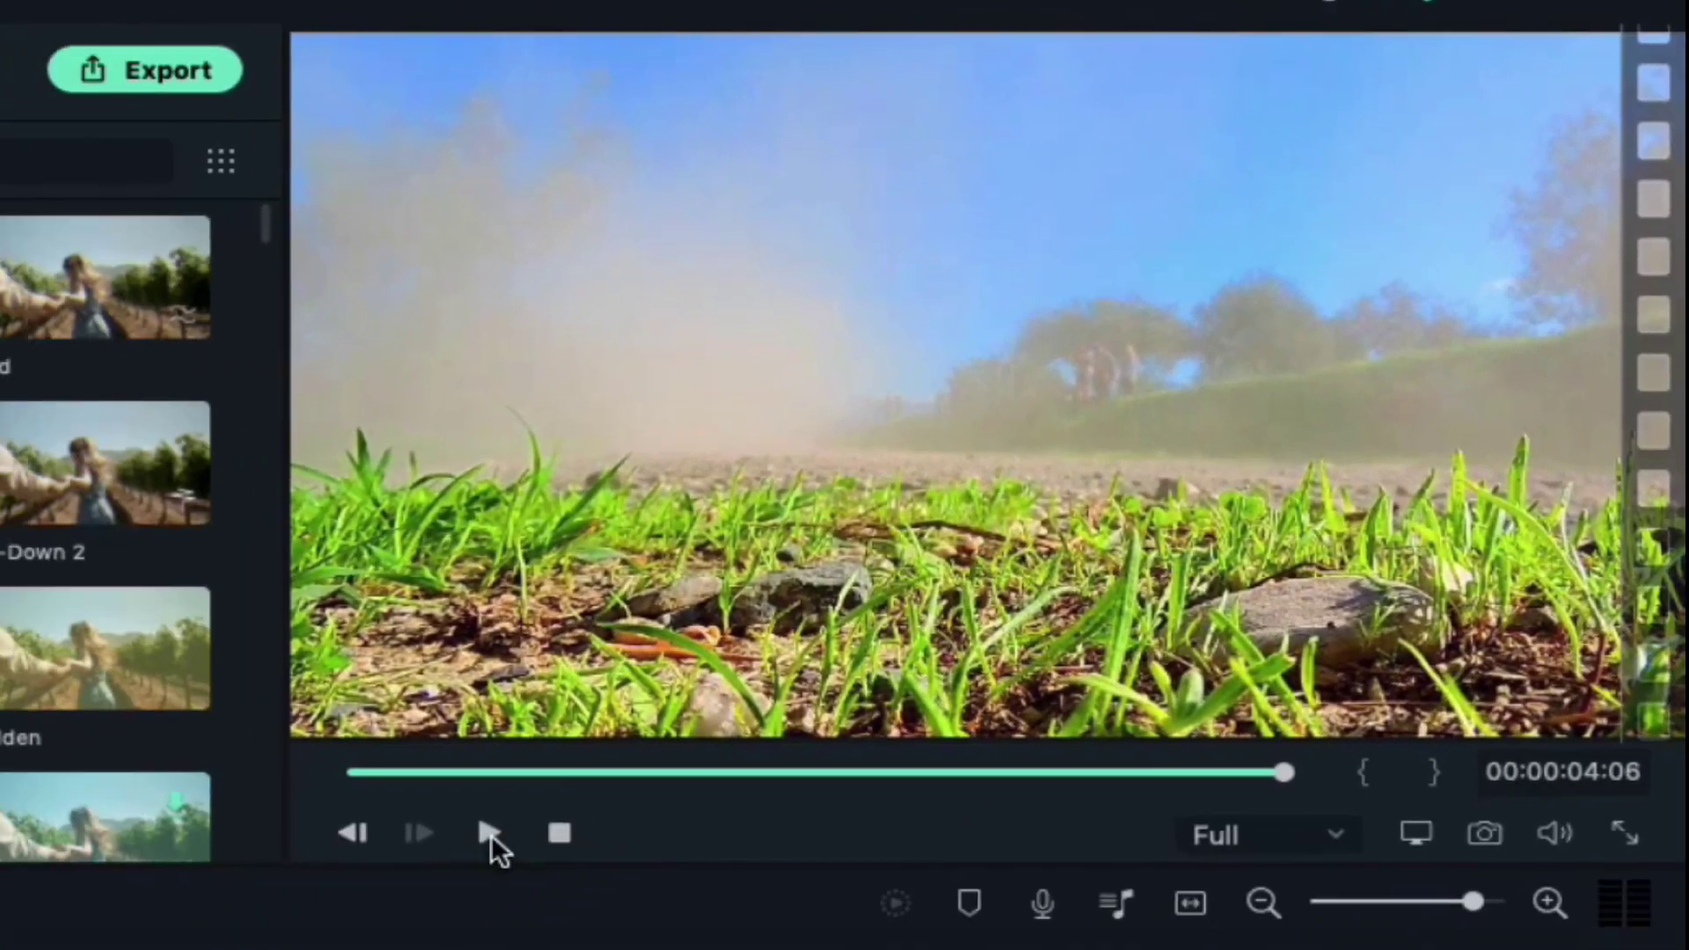
click(488, 832)
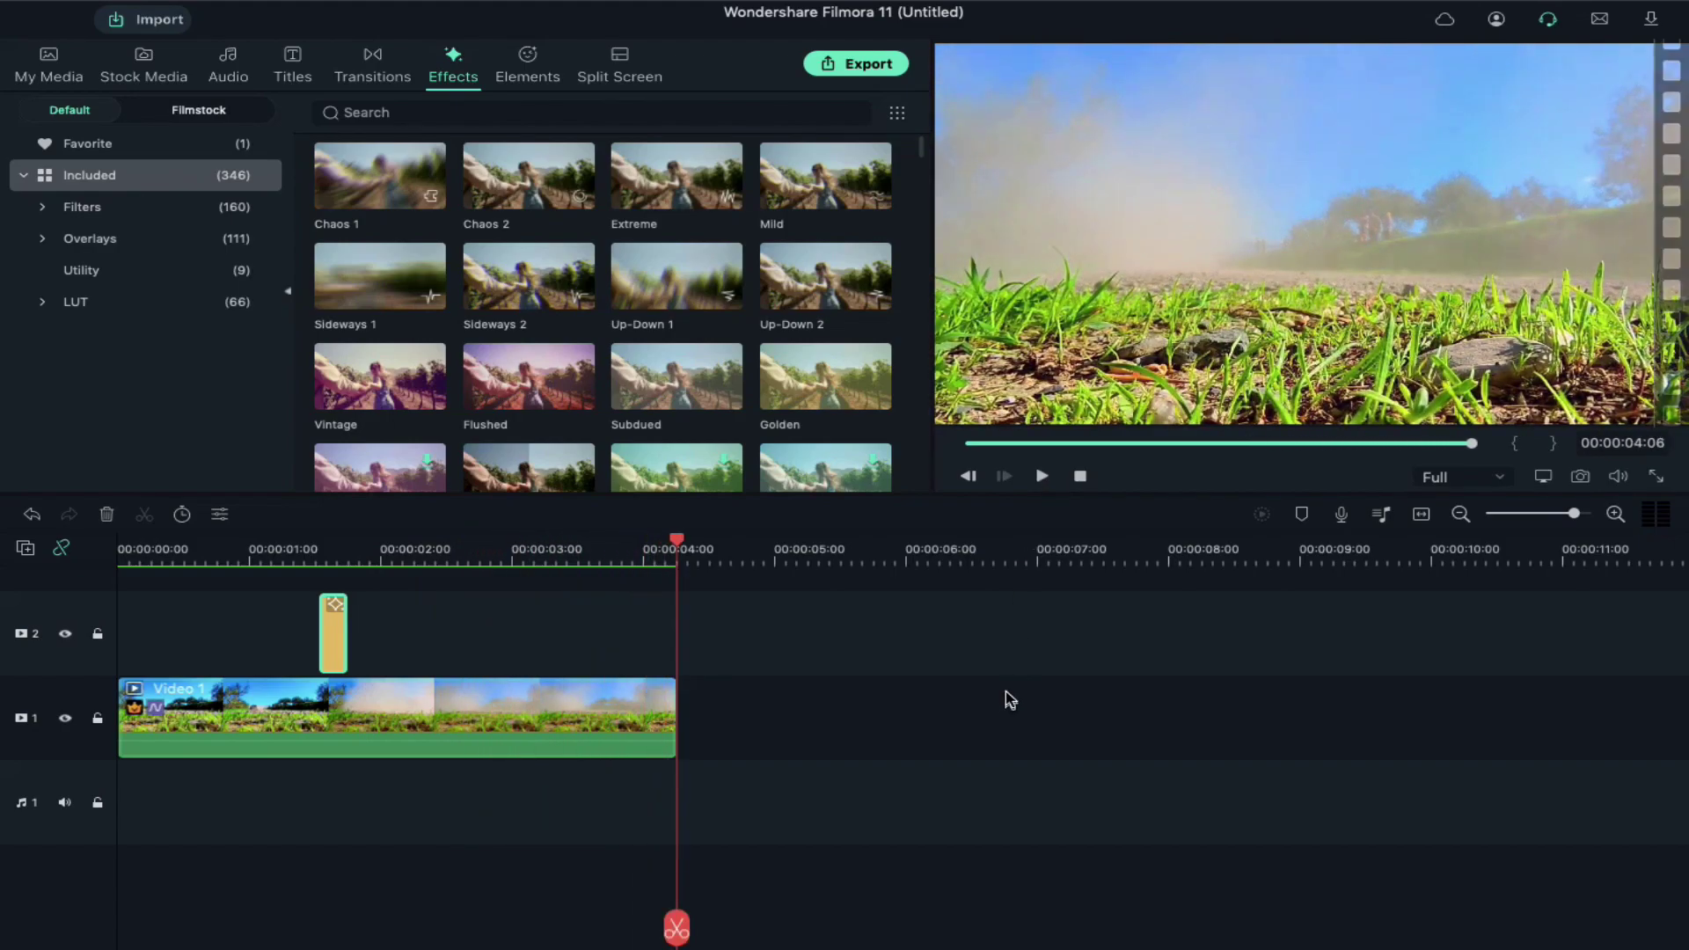
- Place video 2 after Video 1 and apply the Jumper speed ramping preset to it
click(48, 55)
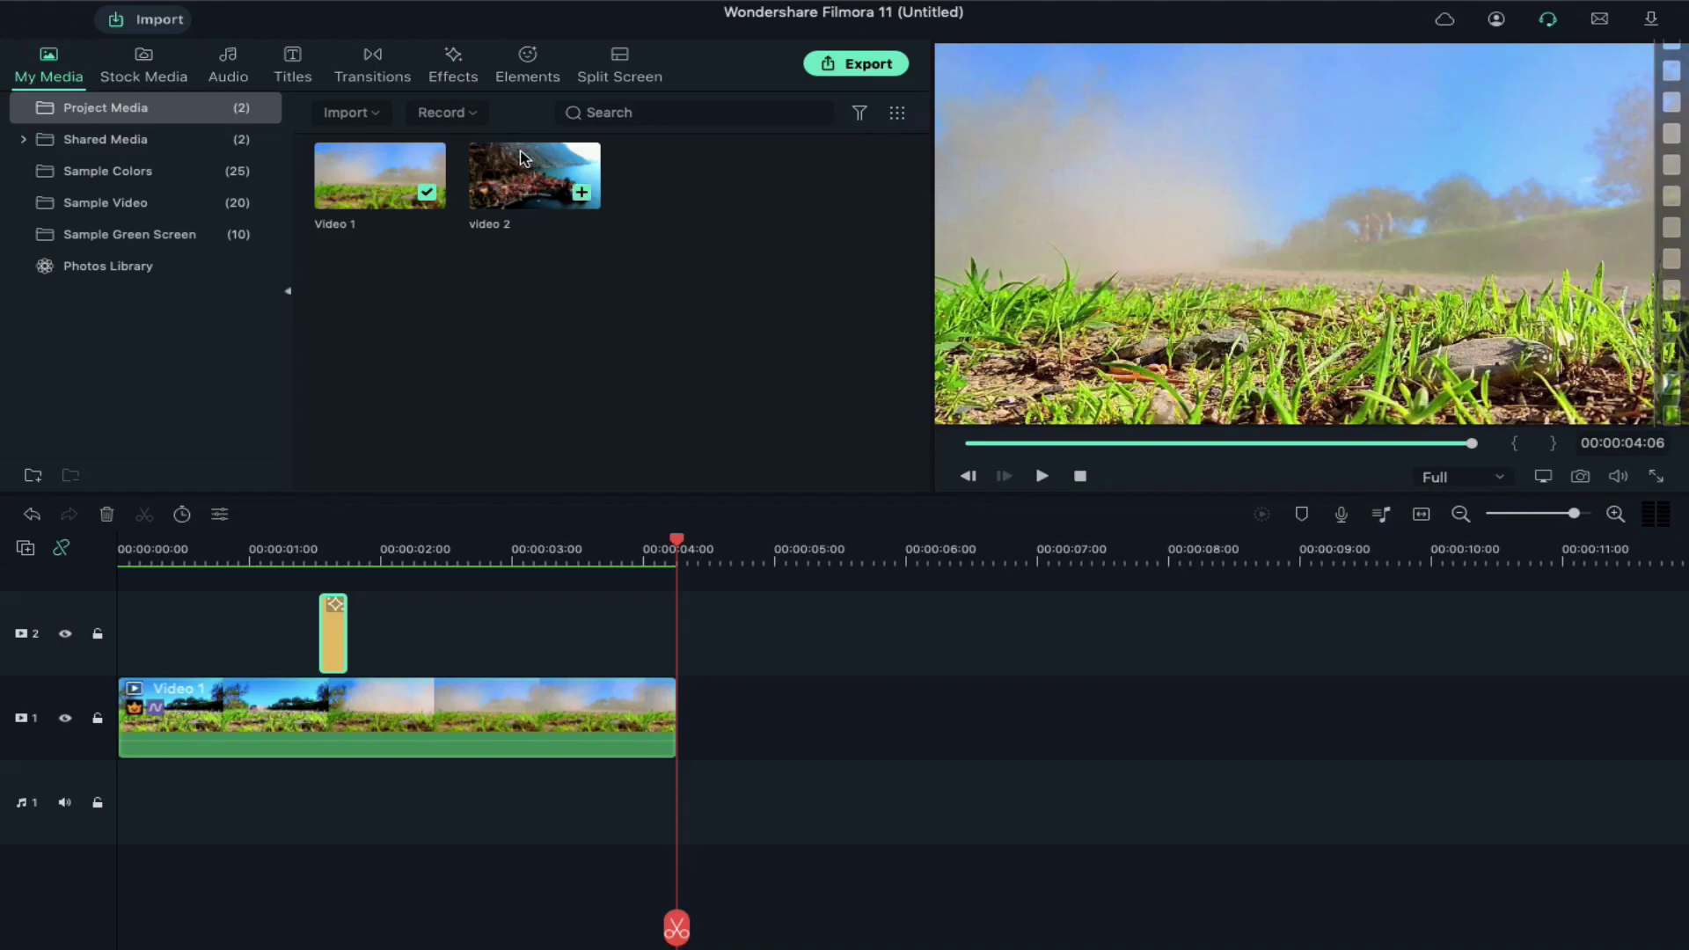
drag(673, 515, 691, 691)
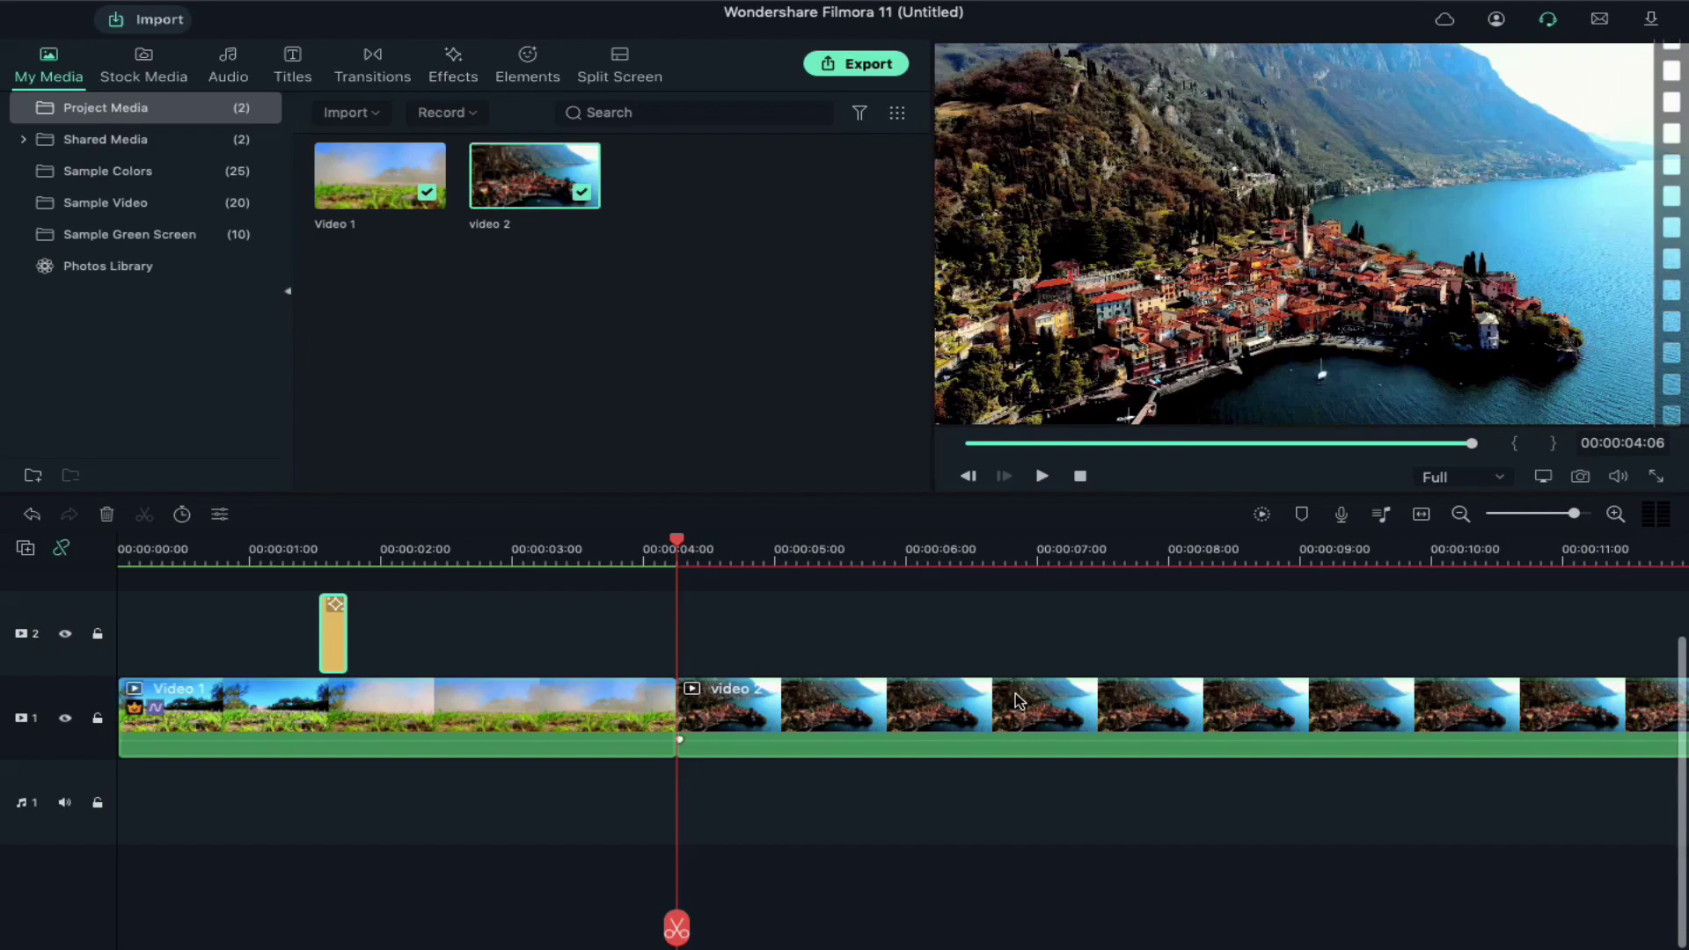
double_click(731, 742)
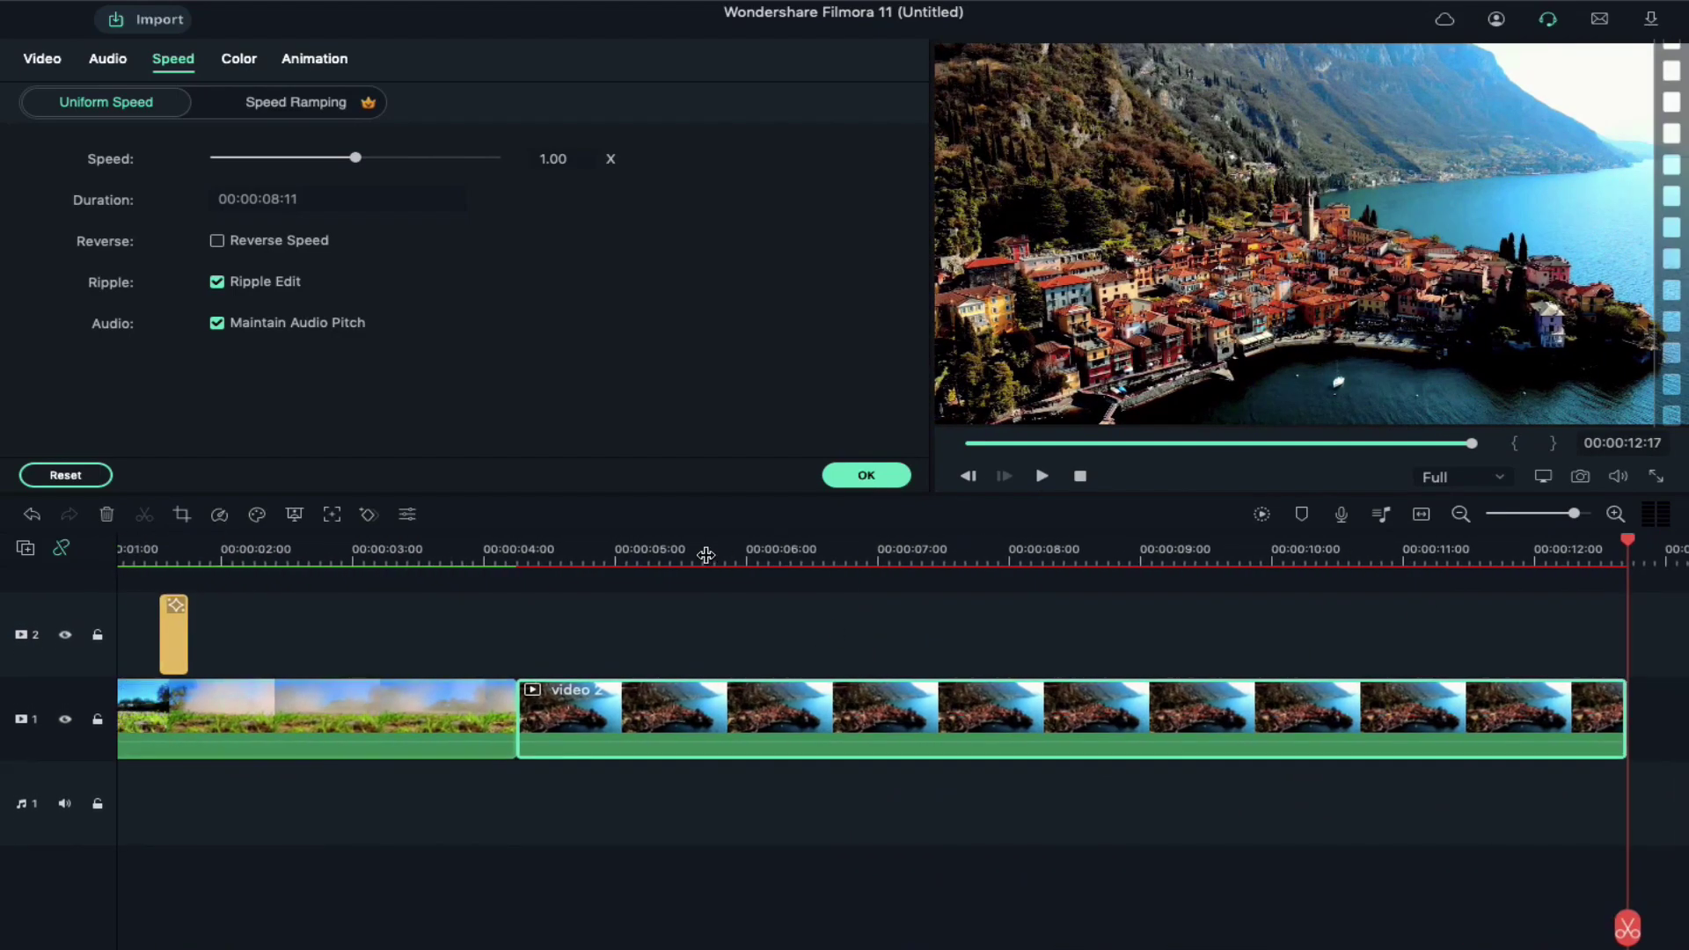
click(754, 549)
click(299, 92)
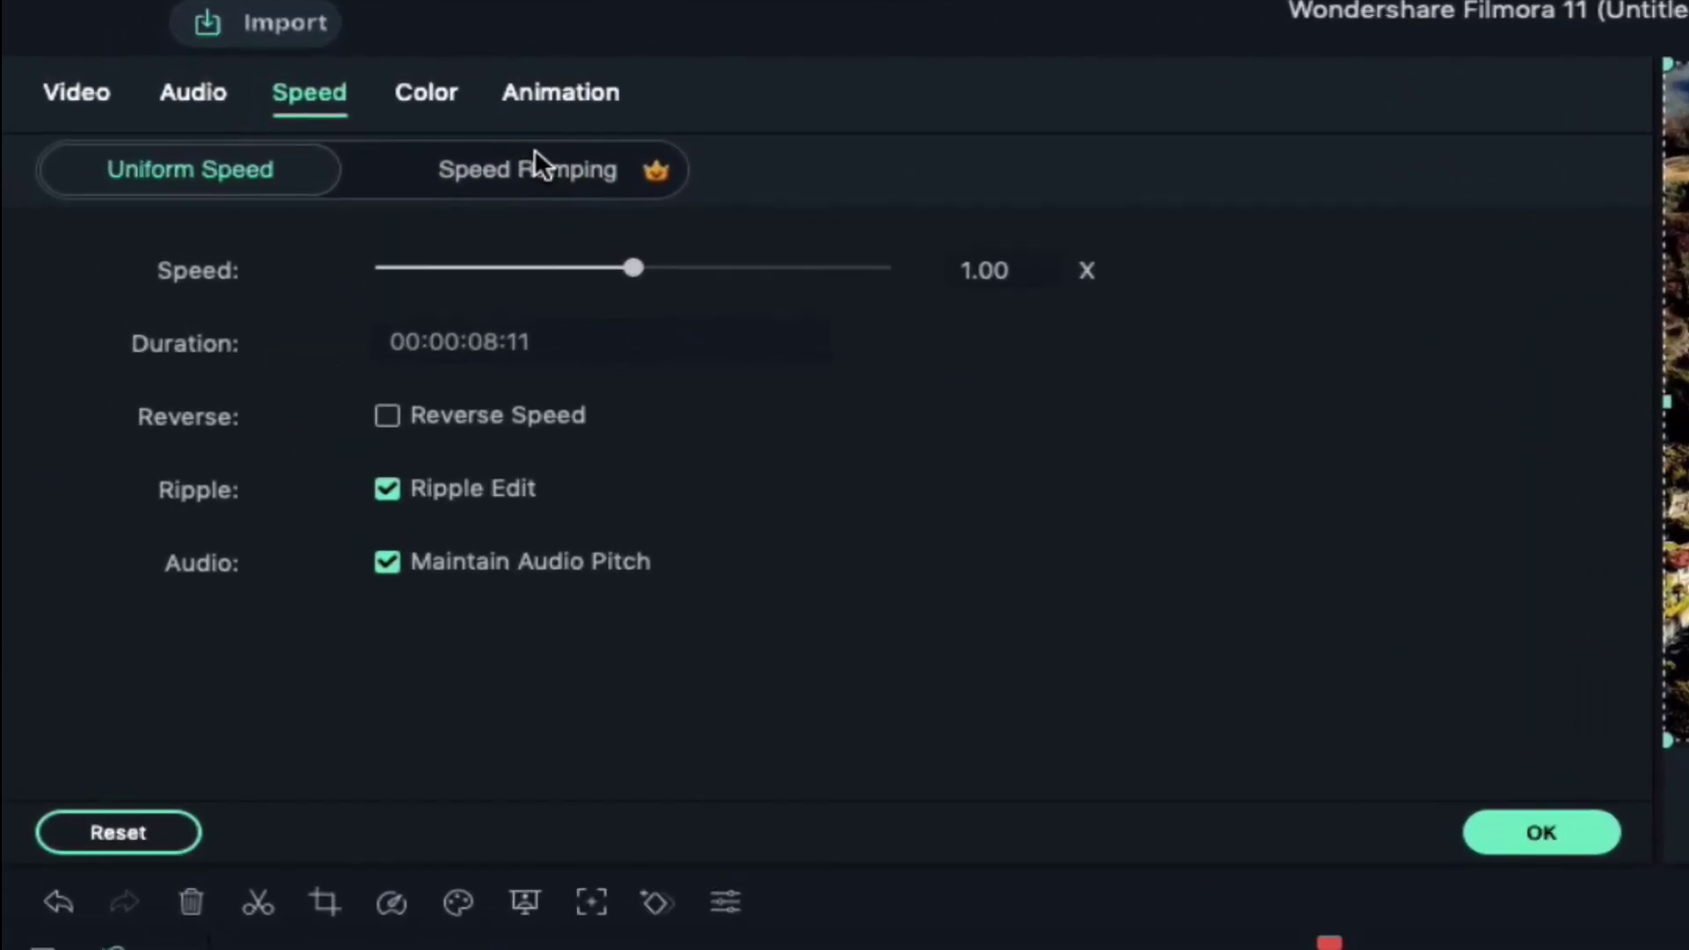
click(539, 162)
click(1143, 318)
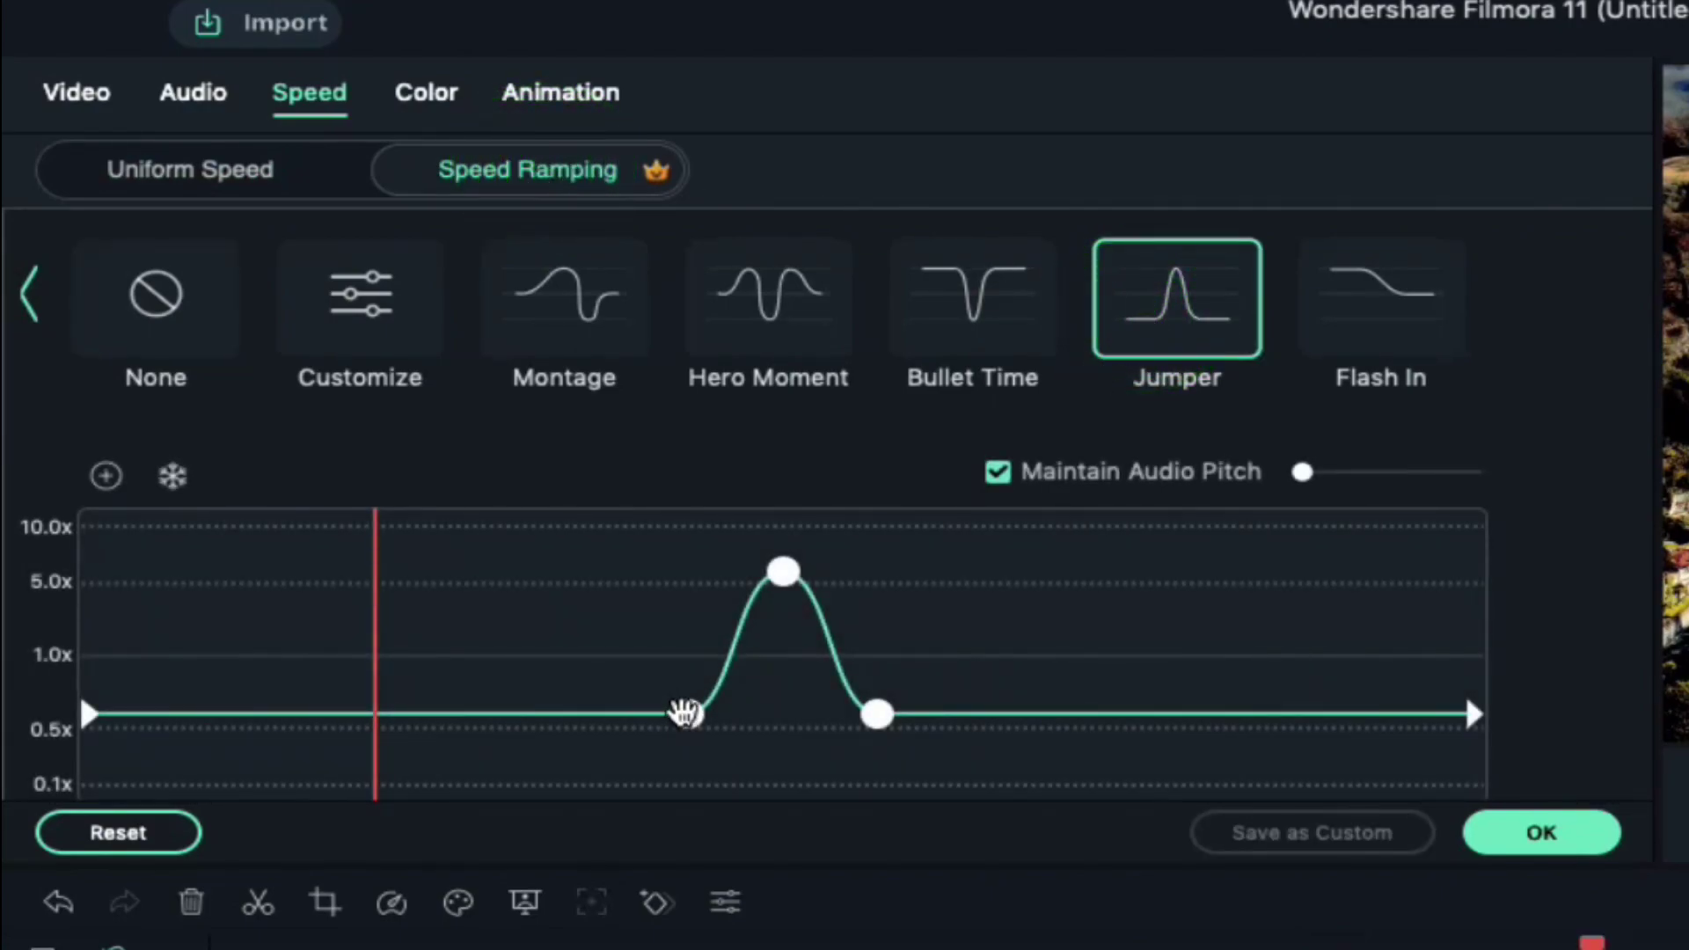
- Start video 2's ramp at 1.0x, move the low point earlier, and add a 10.0x point
drag(93, 713, 88, 658)
drag(684, 709, 380, 727)
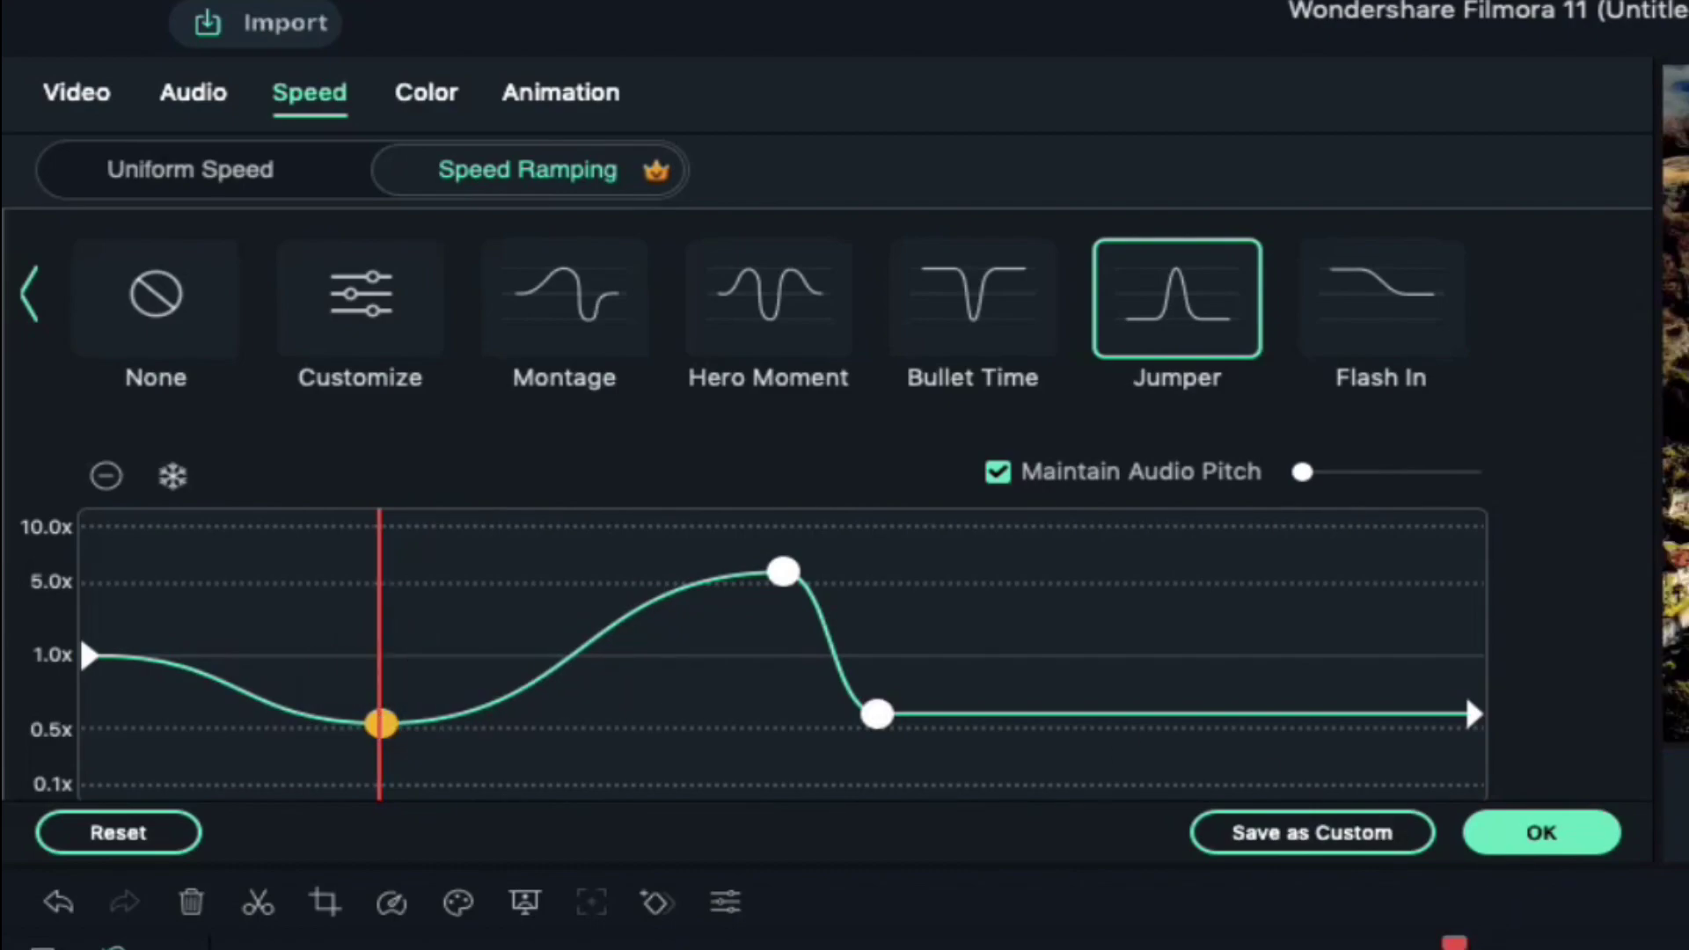
drag(1456, 939, 1572, 942)
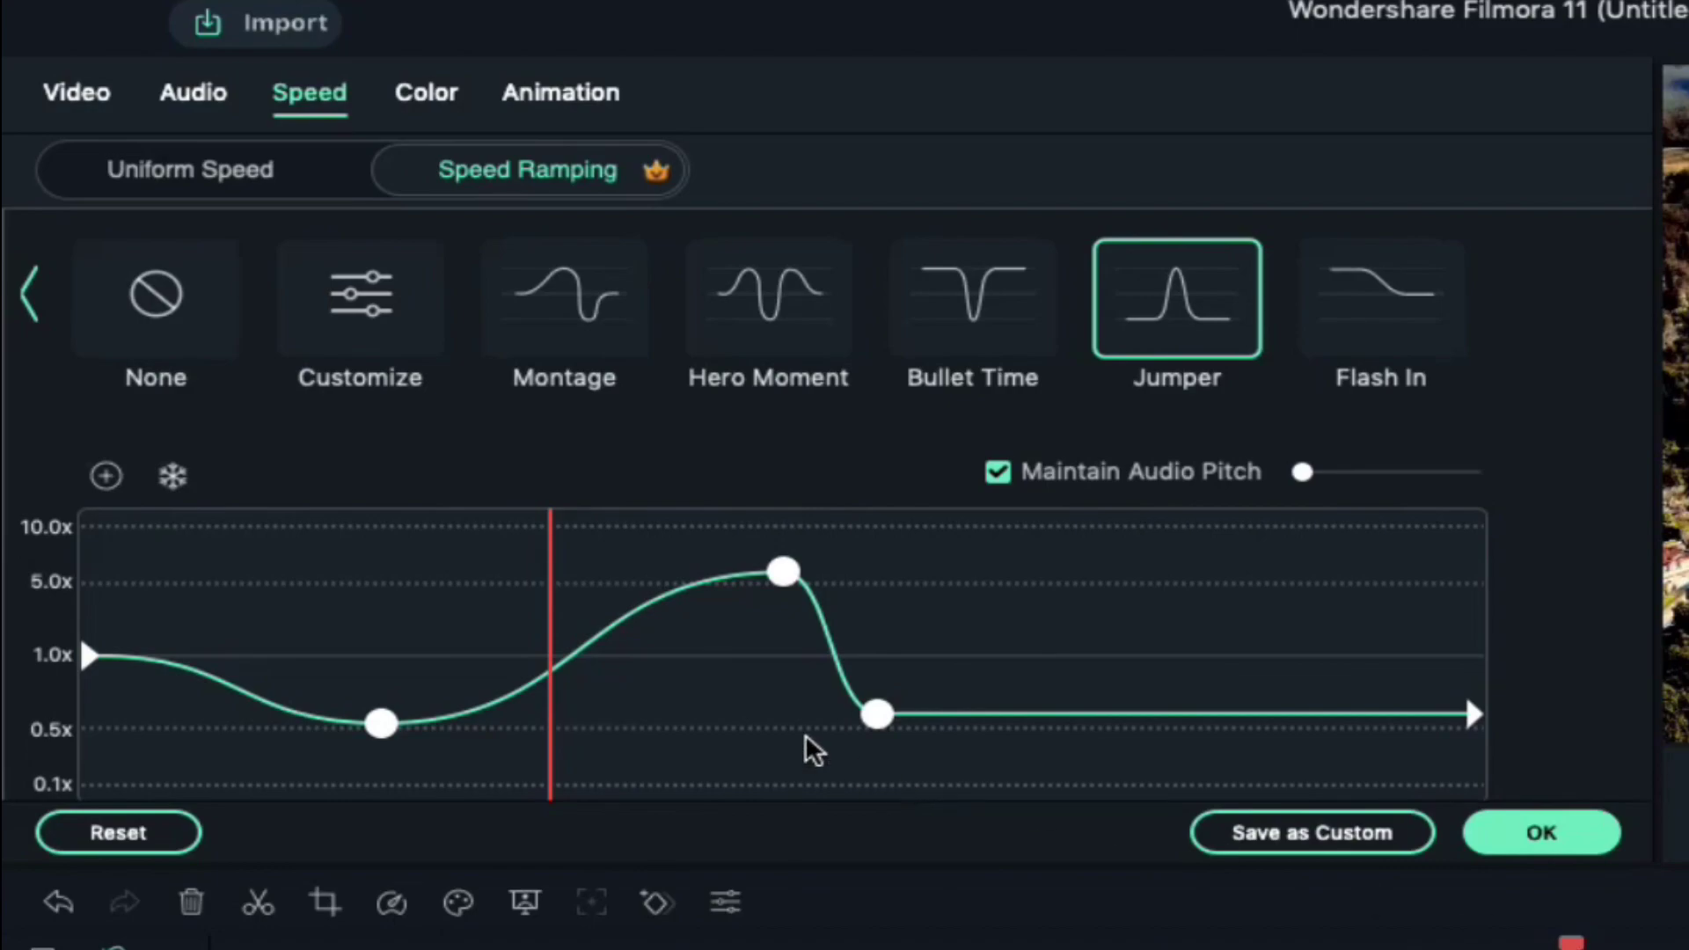
click(109, 477)
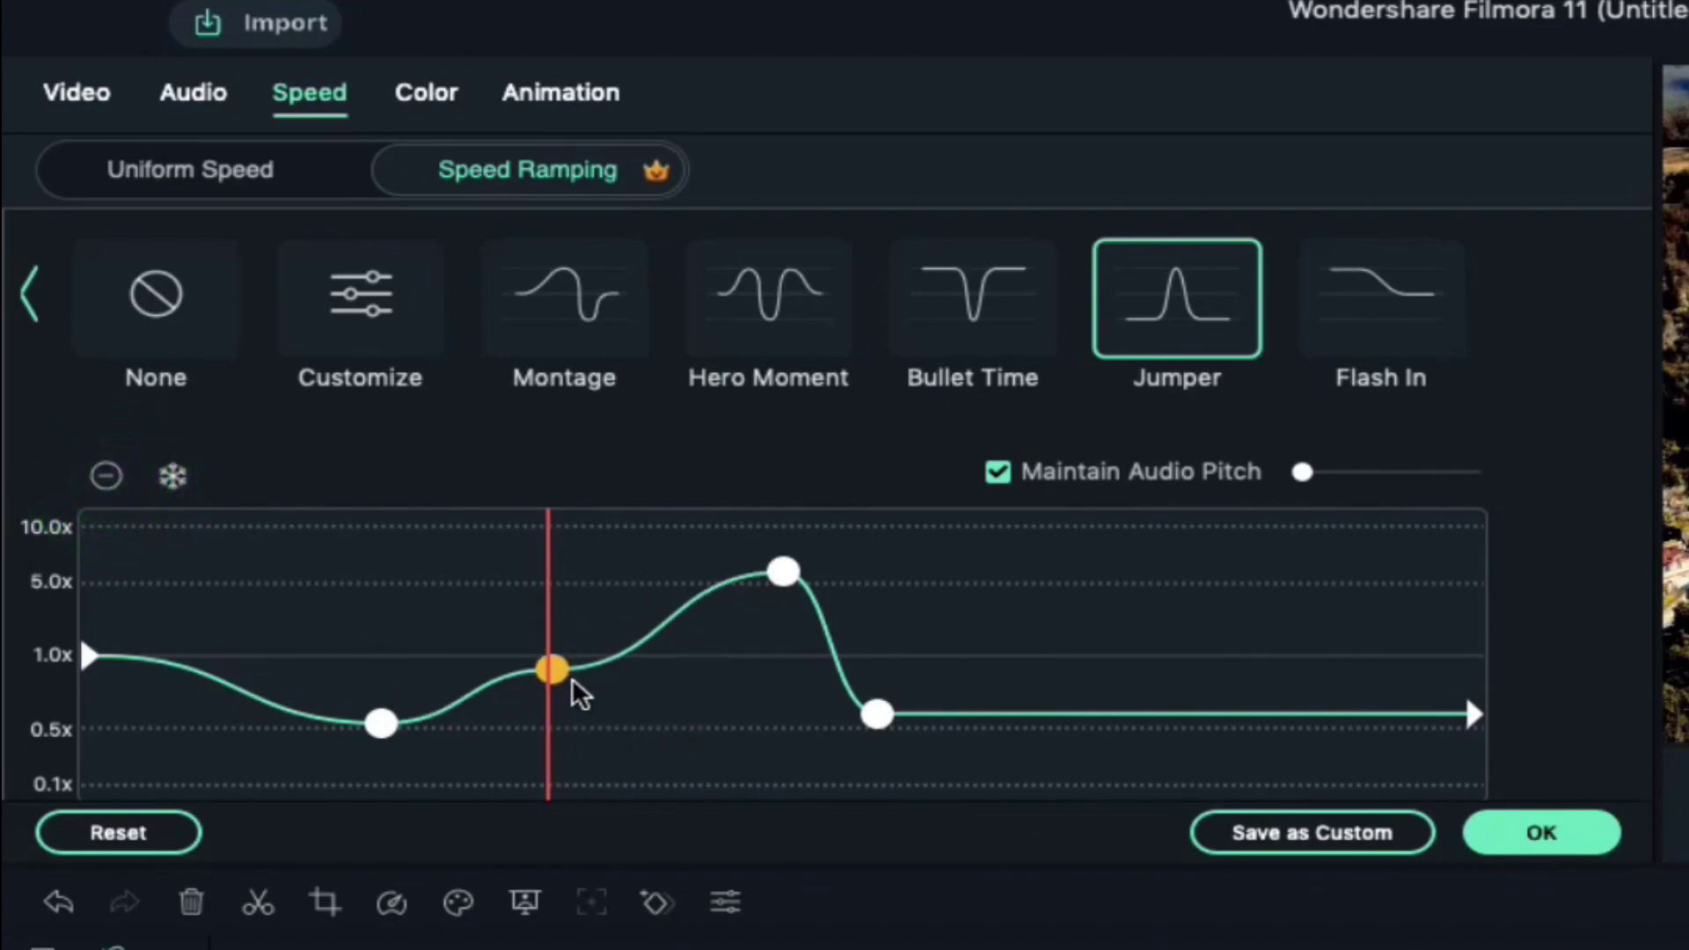
drag(553, 668, 601, 526)
- Shift the later low point right, raise the middle point to 10.0x, end at 1.0x, and apply
drag(877, 714, 1086, 721)
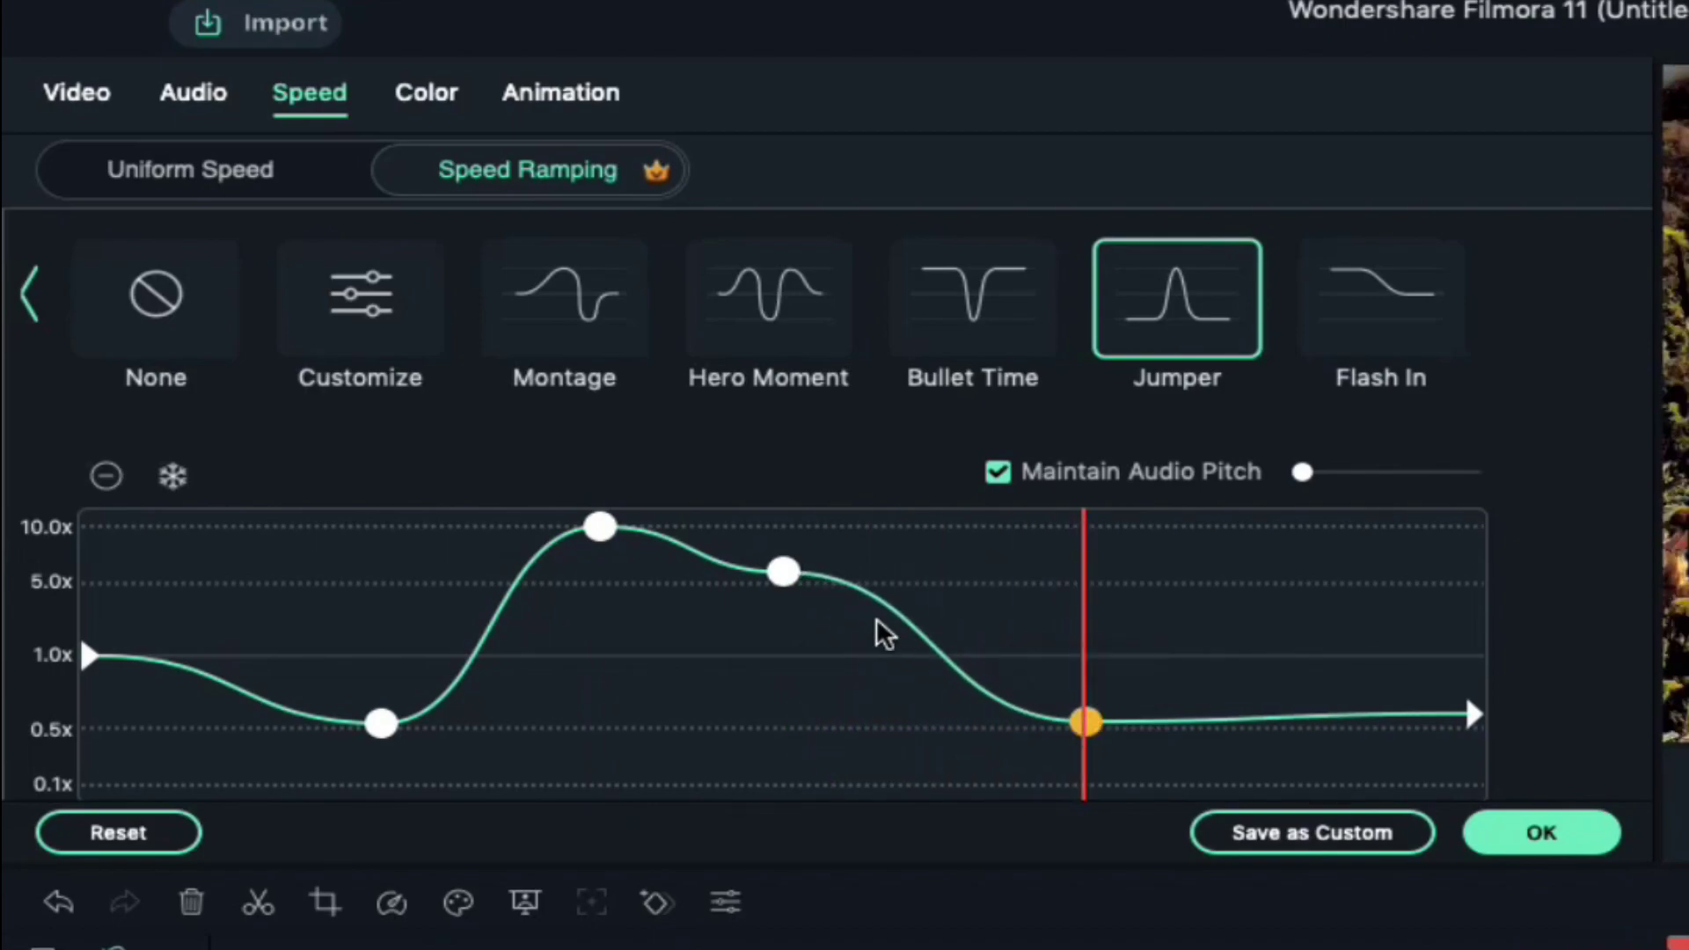
drag(792, 570, 949, 518)
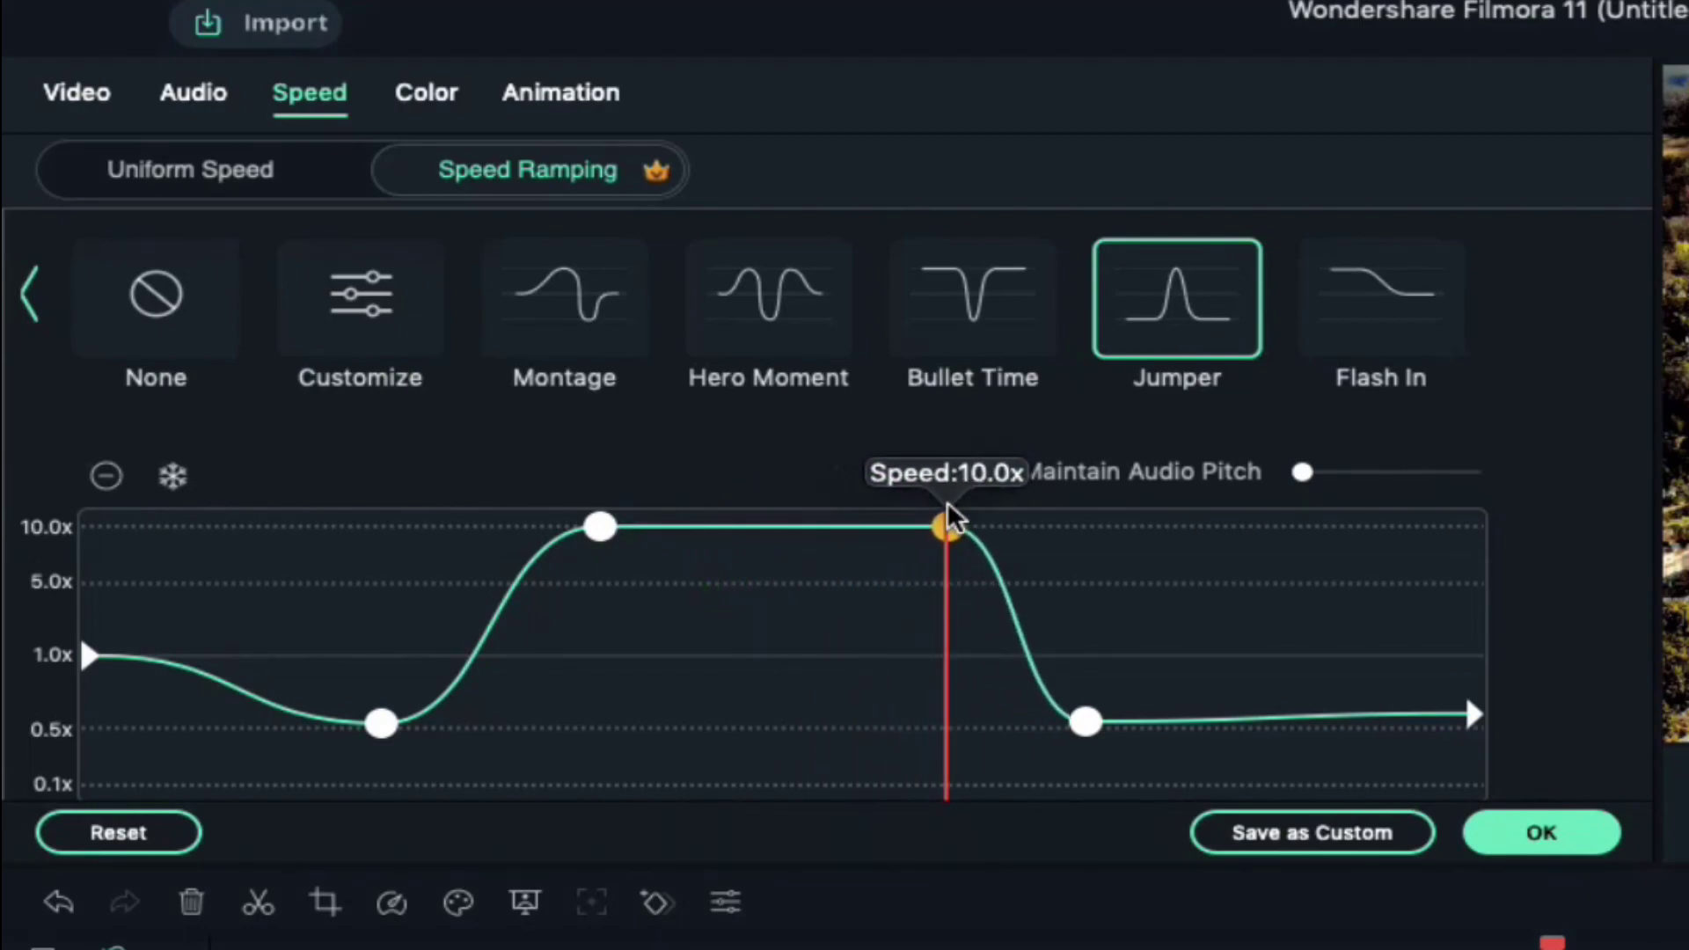
mouse_move(949, 517)
mouse_down()
mouse_move(934, 519)
mouse_move(948, 517)
mouse_up()
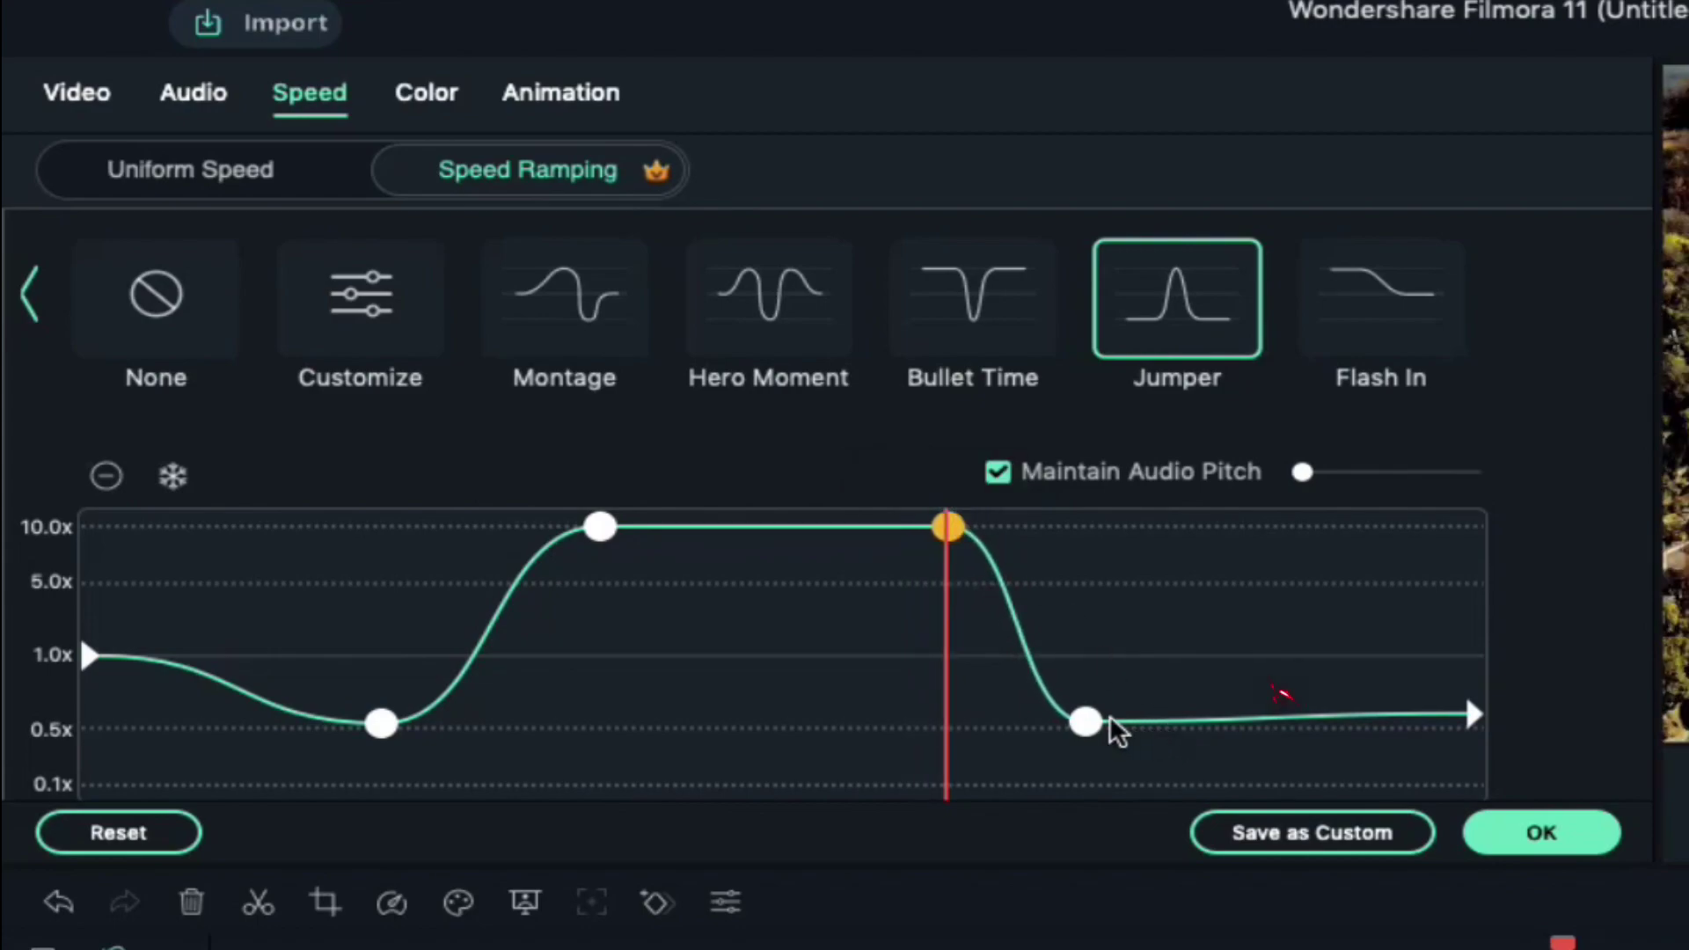
drag(1086, 721, 1119, 724)
drag(1469, 708, 1496, 669)
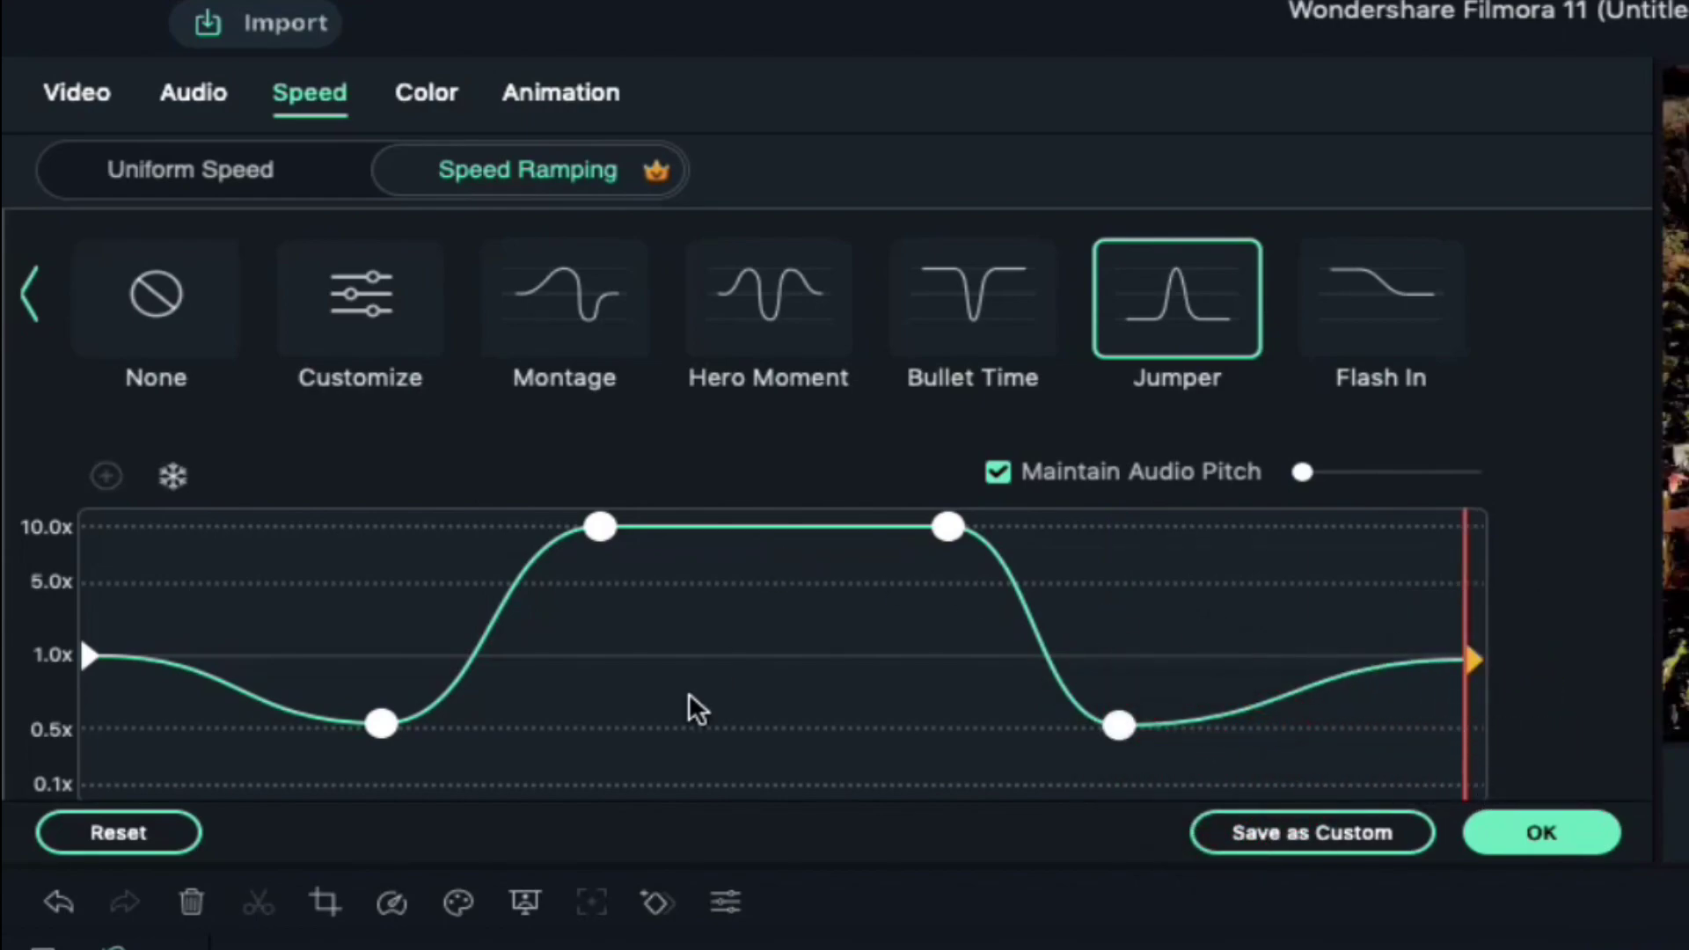
click(1575, 833)
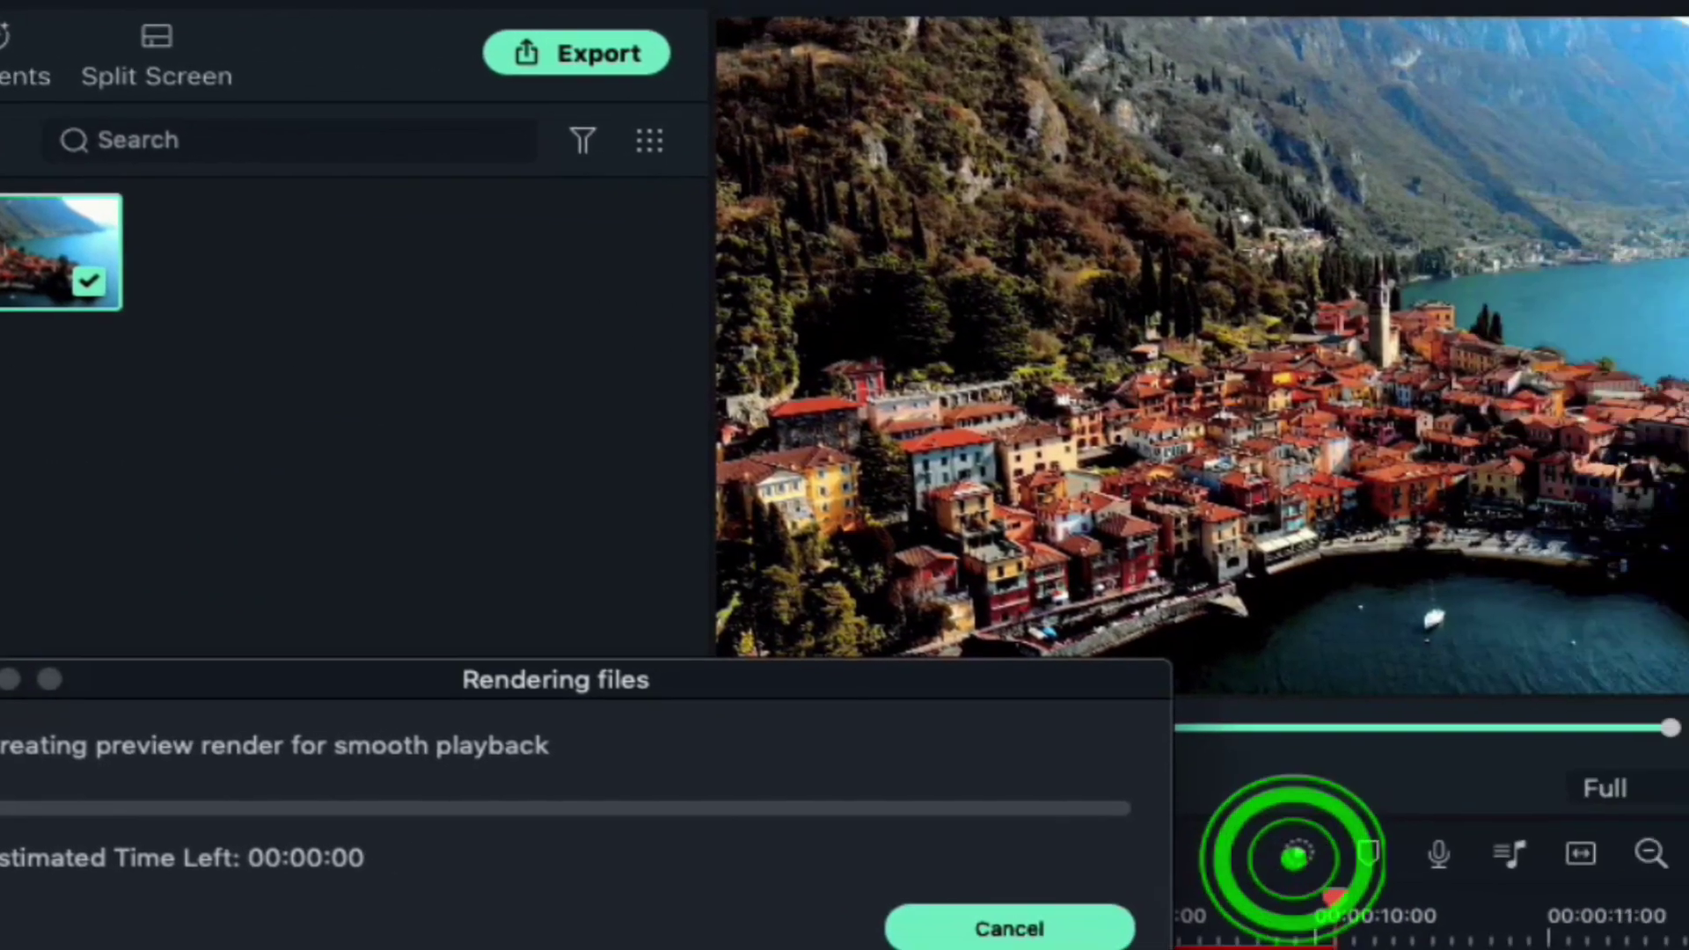